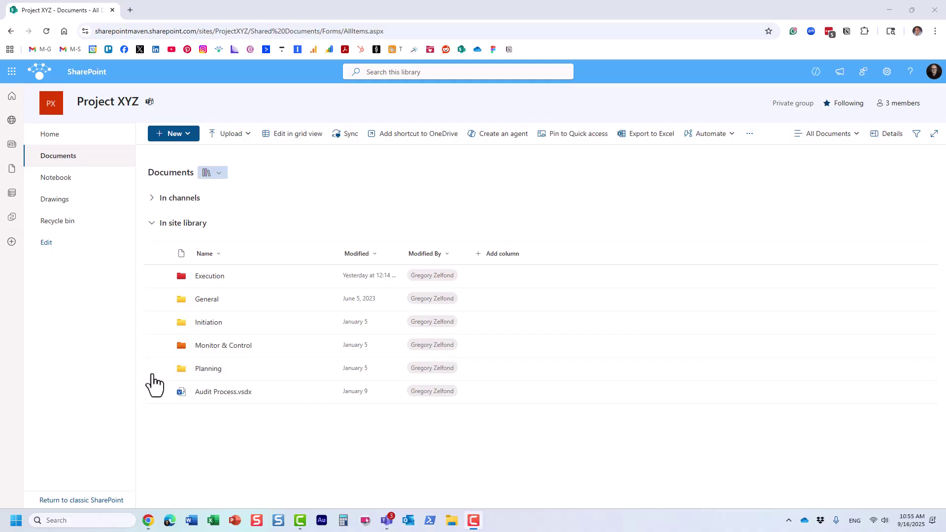
Preview Audit Process.vsdx in Visio for the web, then close its tab.
click(237, 393)
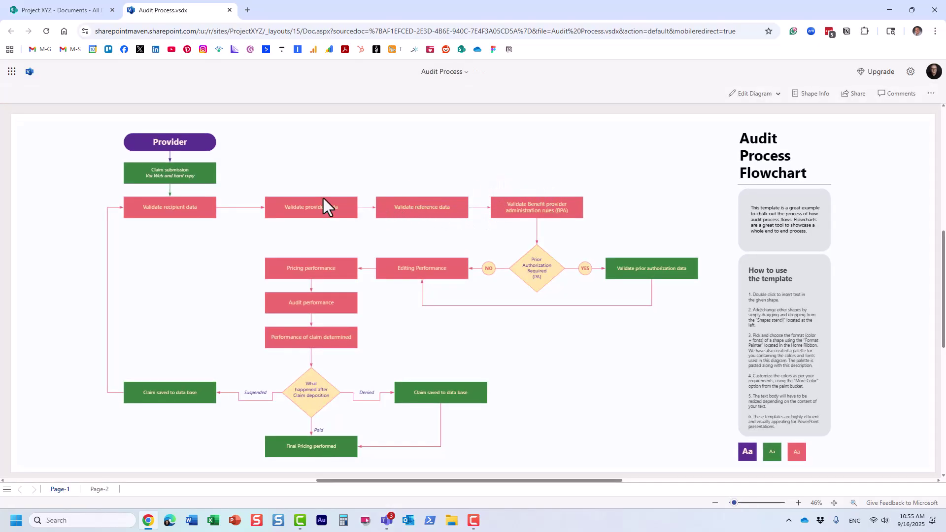
click(230, 9)
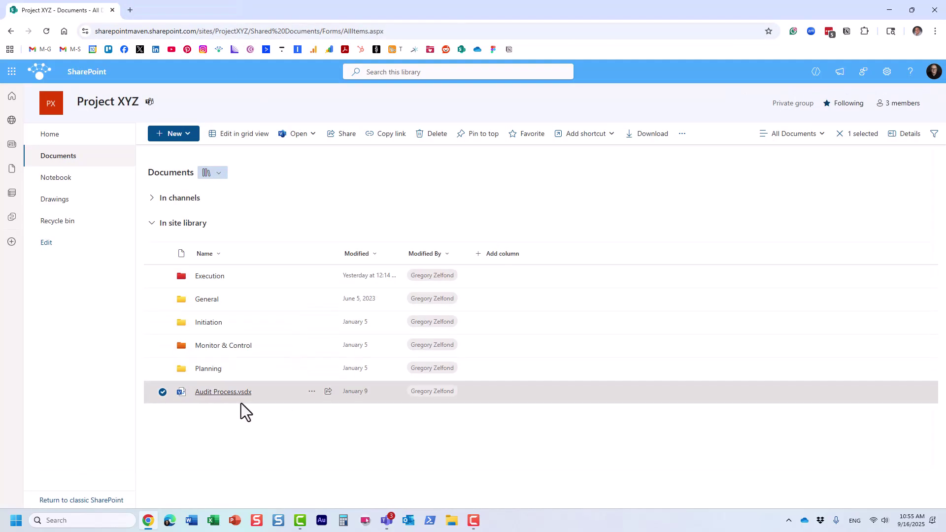
click(61, 141)
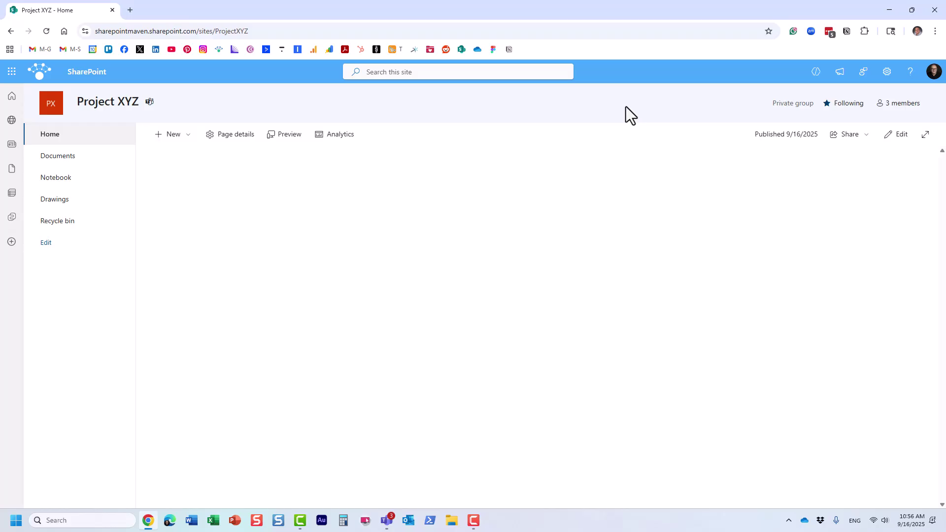
Put the home page in edit mode without the Toolbox and search web parts for 'file'.
click(898, 137)
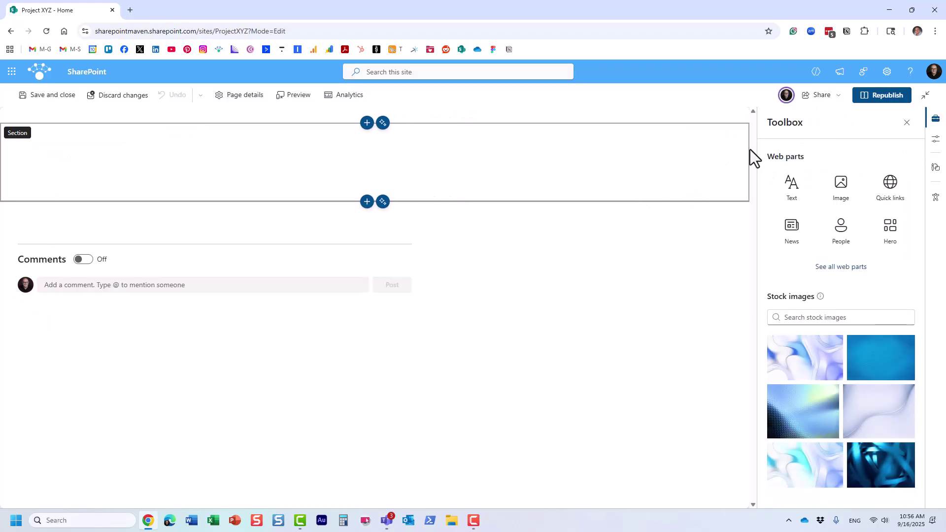
click(905, 124)
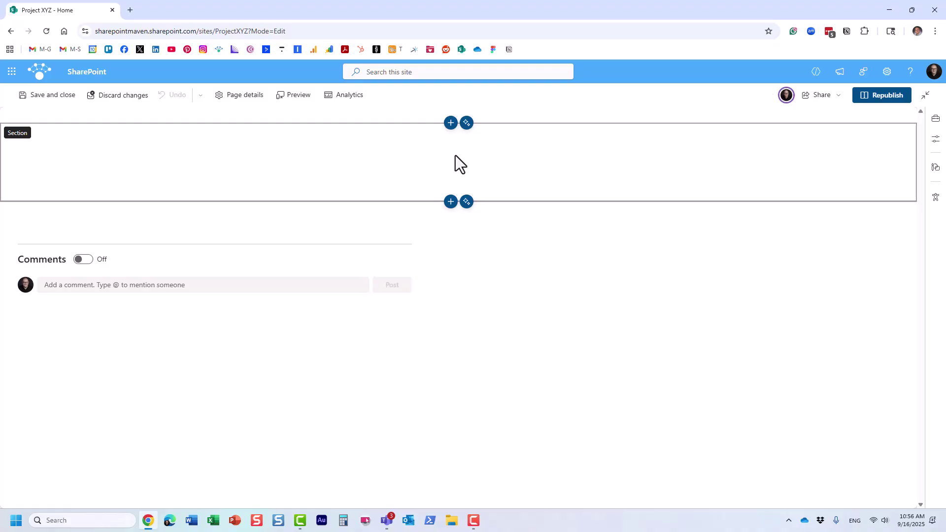
click(312, 140)
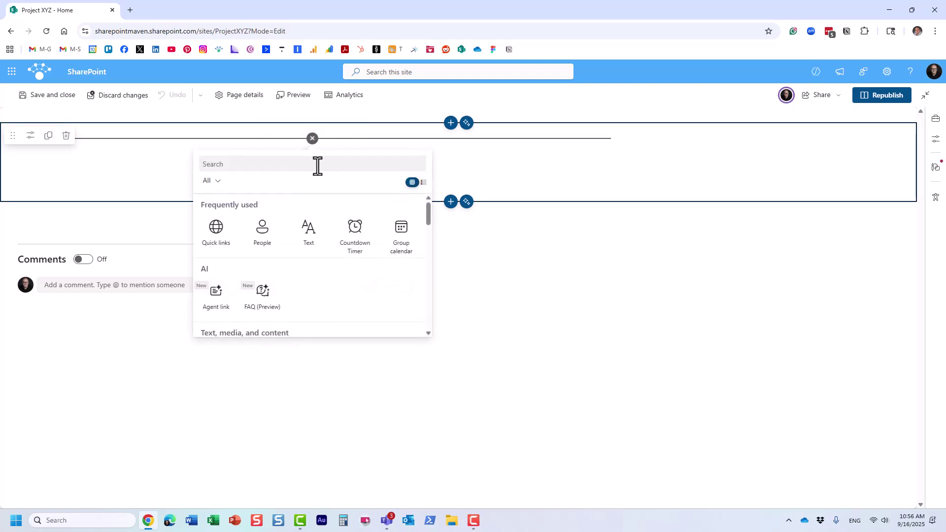
text(file)
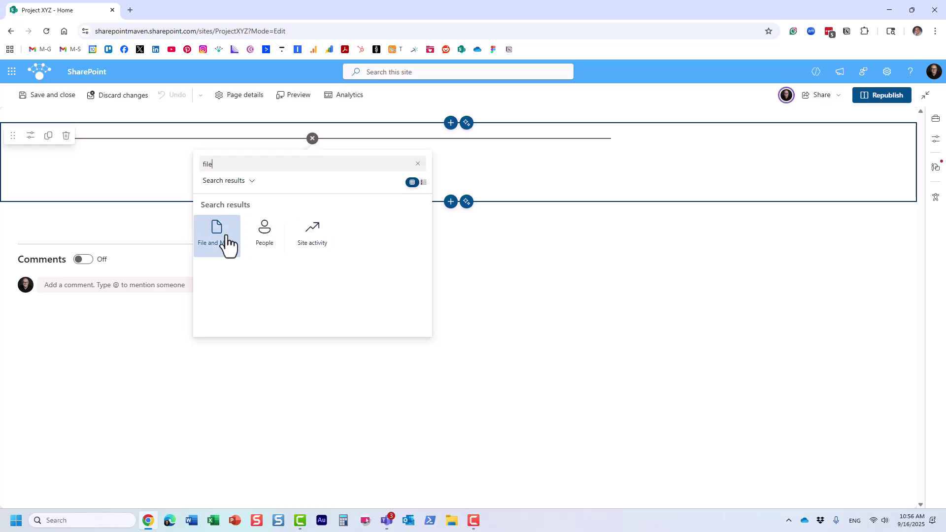
Add a File and Media web part showing Audit Process.vsdx from the site's Documents library.
click(219, 241)
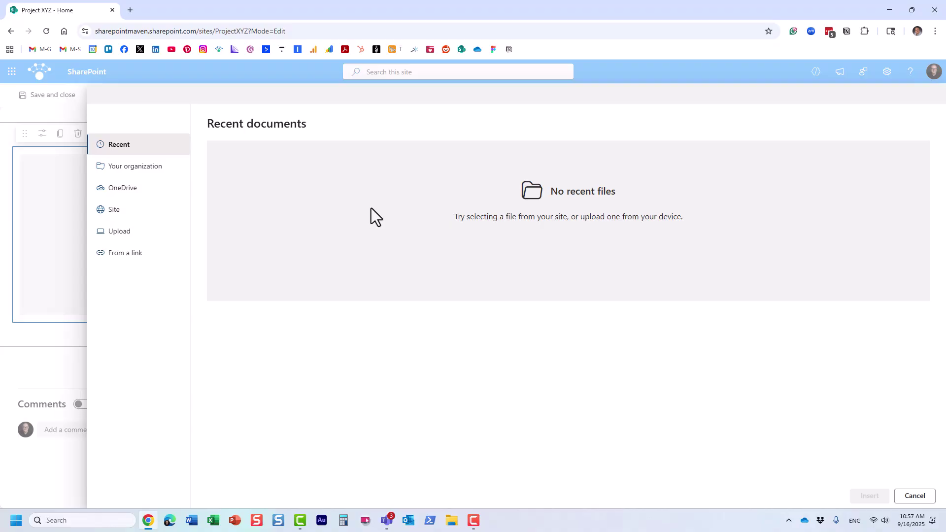
click(118, 213)
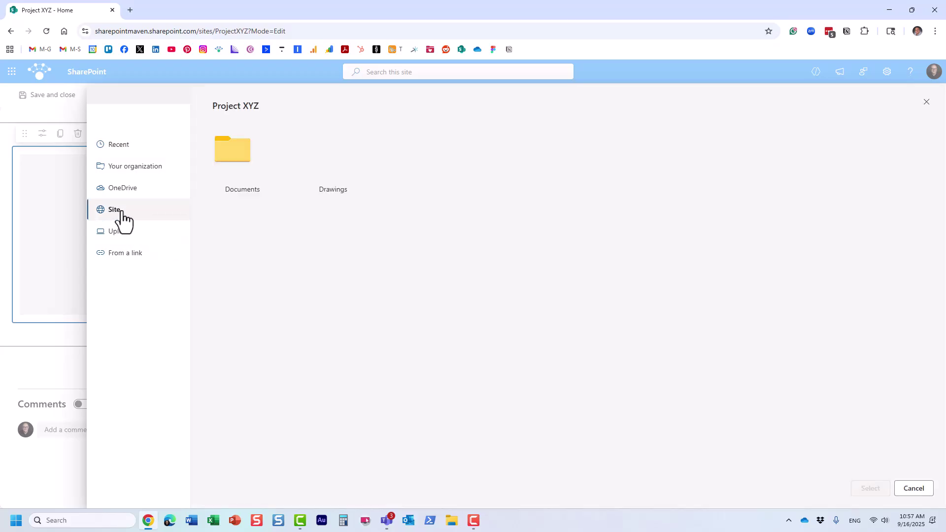
click(260, 172)
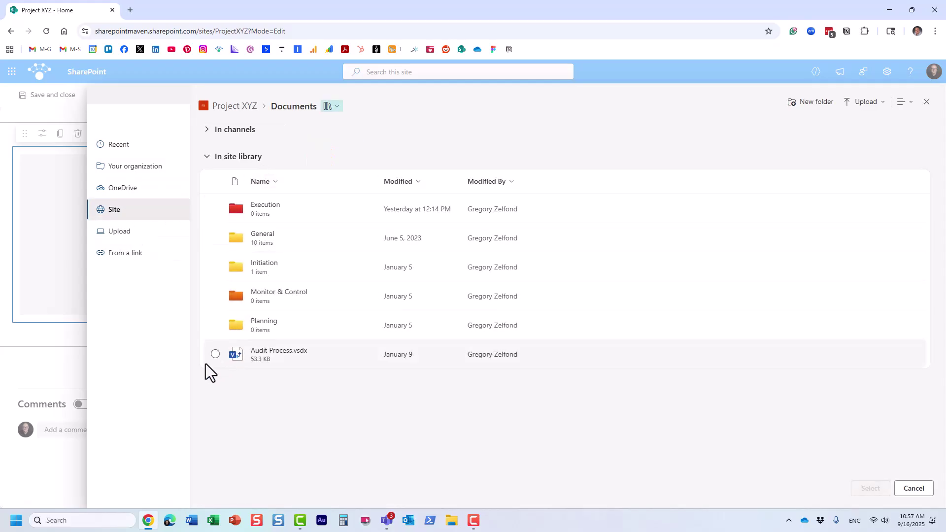
click(214, 355)
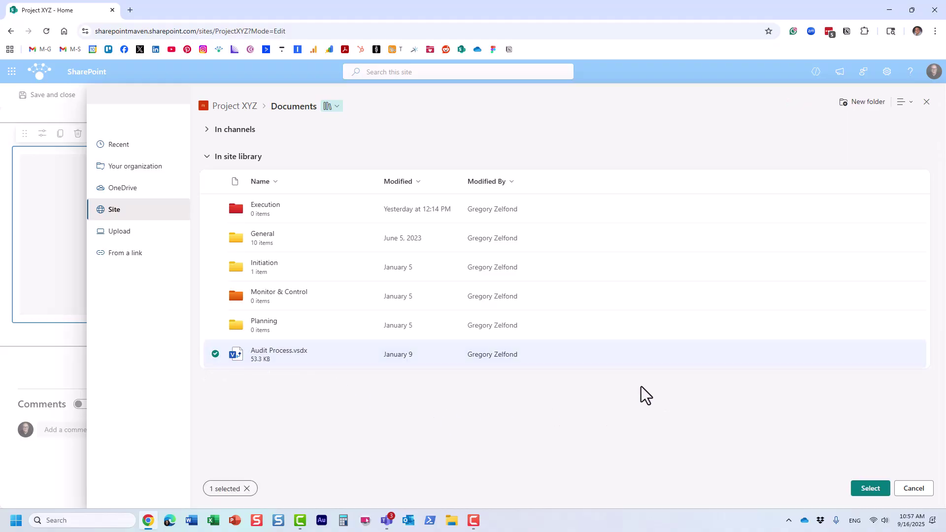
click(869, 488)
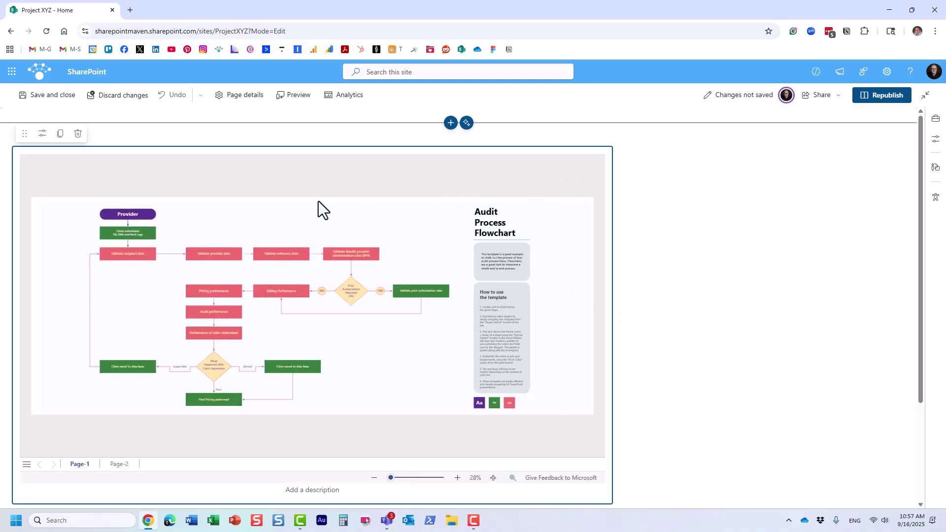
Check the File and Media web part's properties, then republish the home page.
click(43, 133)
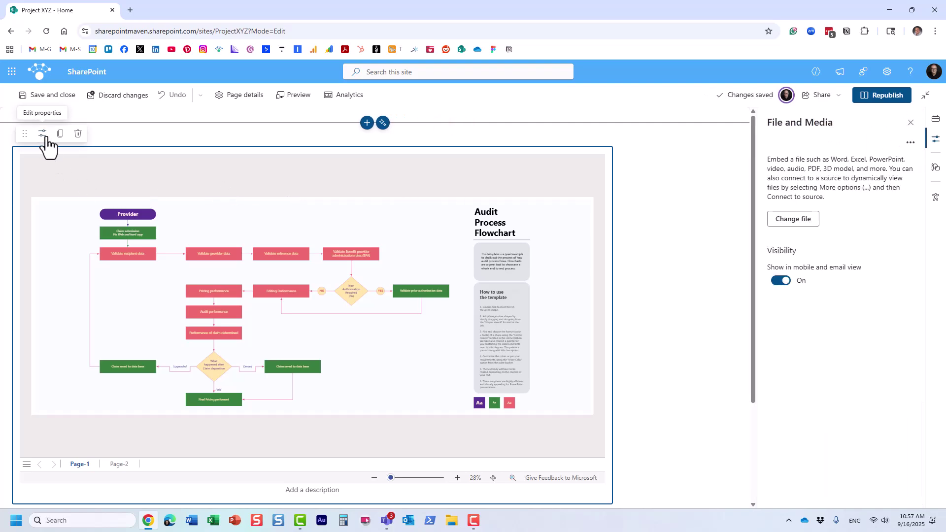
click(882, 96)
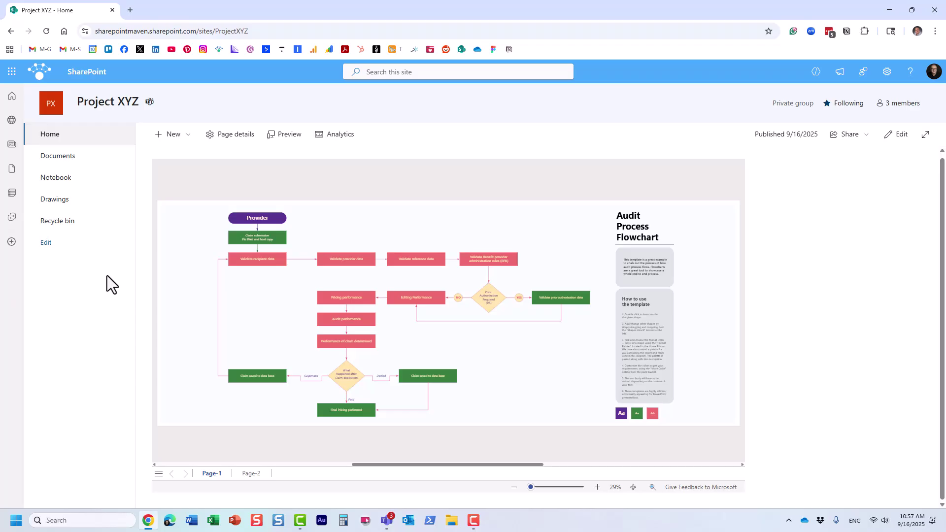
Open Audit Process.vsdx from Documents in Visio for the web and show its More options menu.
click(63, 169)
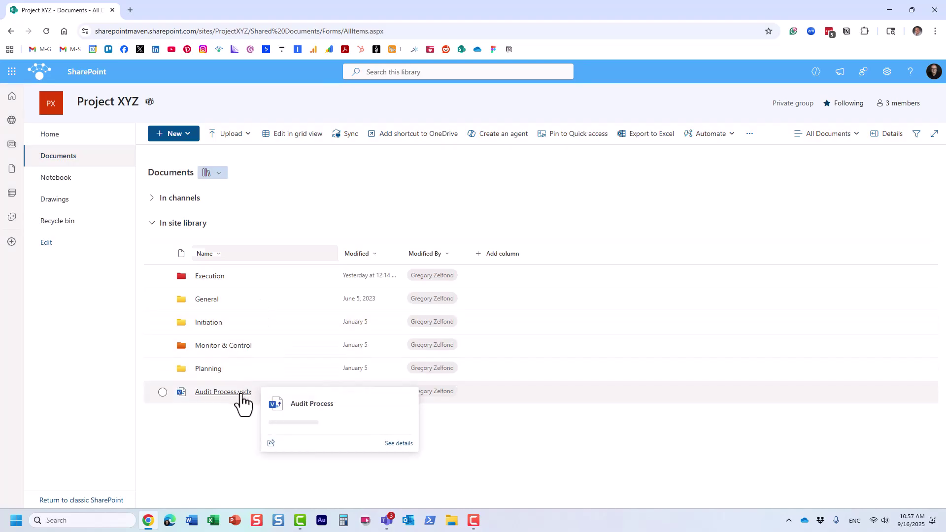
click(241, 393)
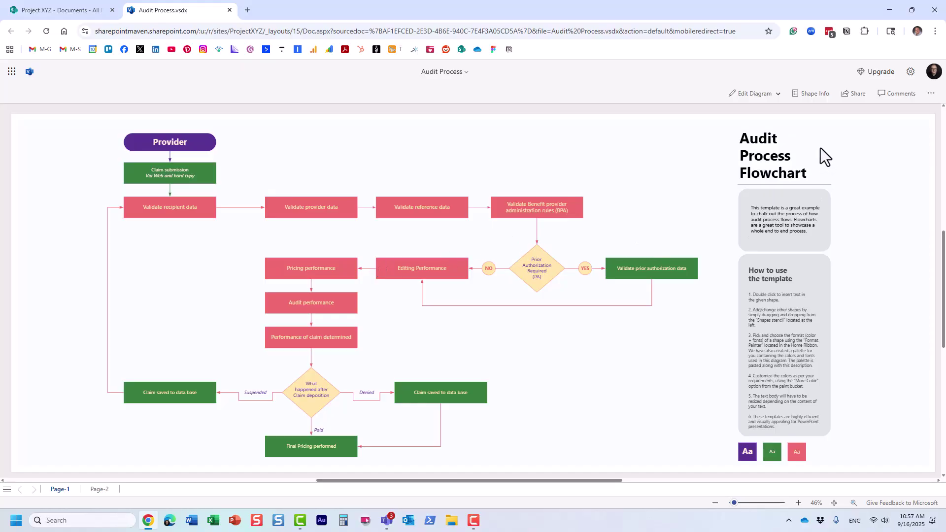
click(931, 94)
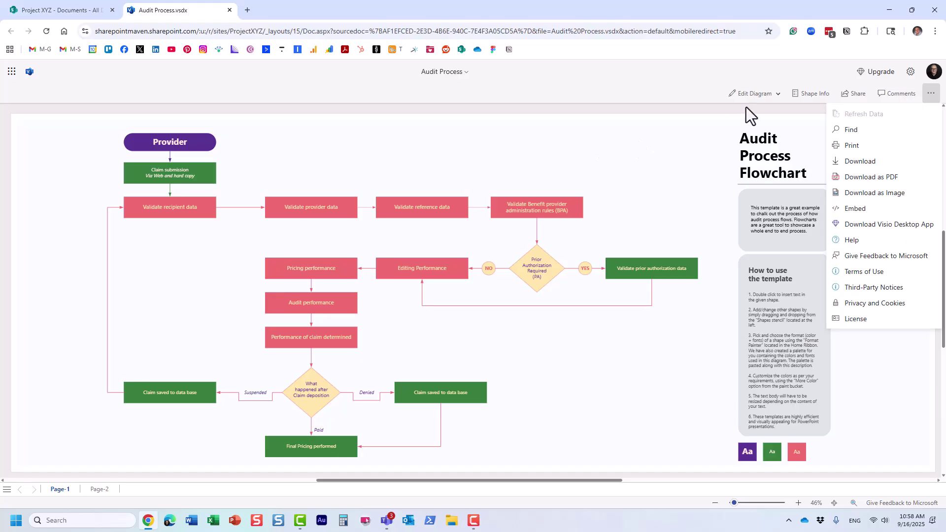
click(774, 97)
key(Escape)
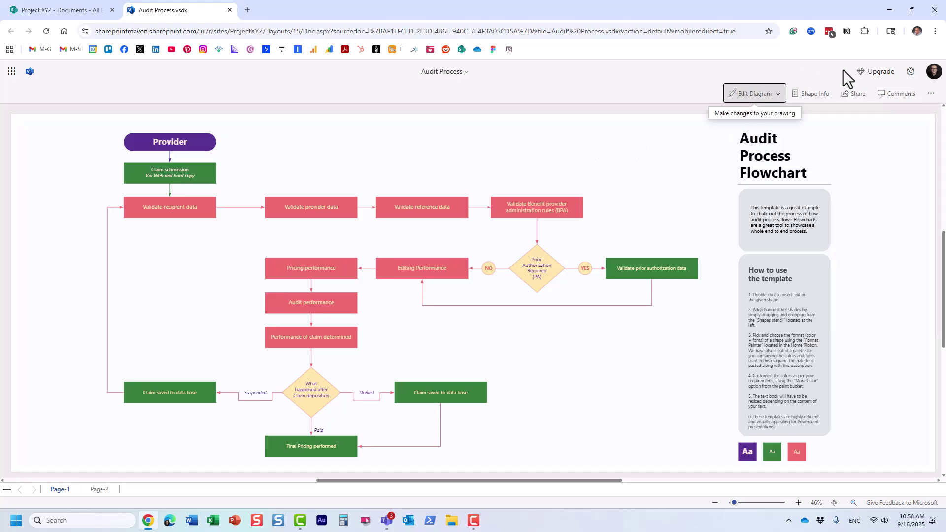
click(930, 95)
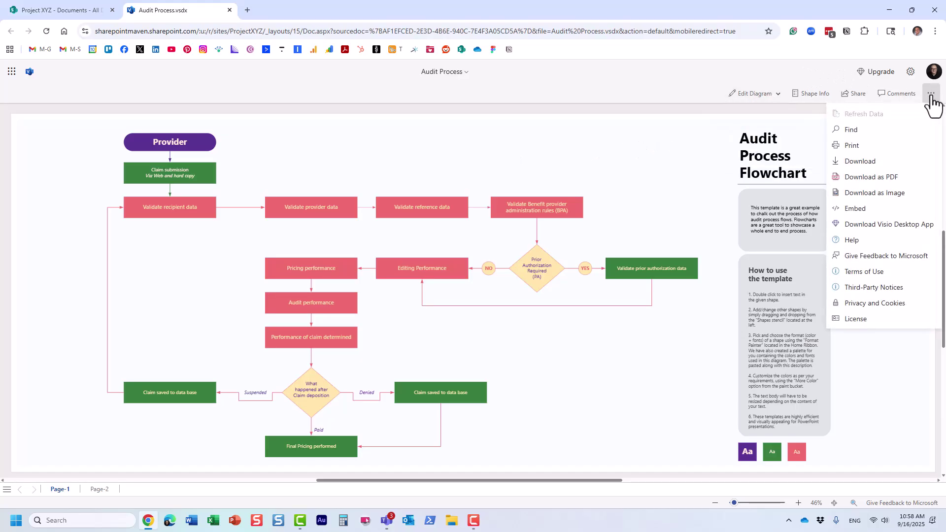
Copy the flowchart's entire iframe code from the Embed dialog, then close the dialog.
click(859, 212)
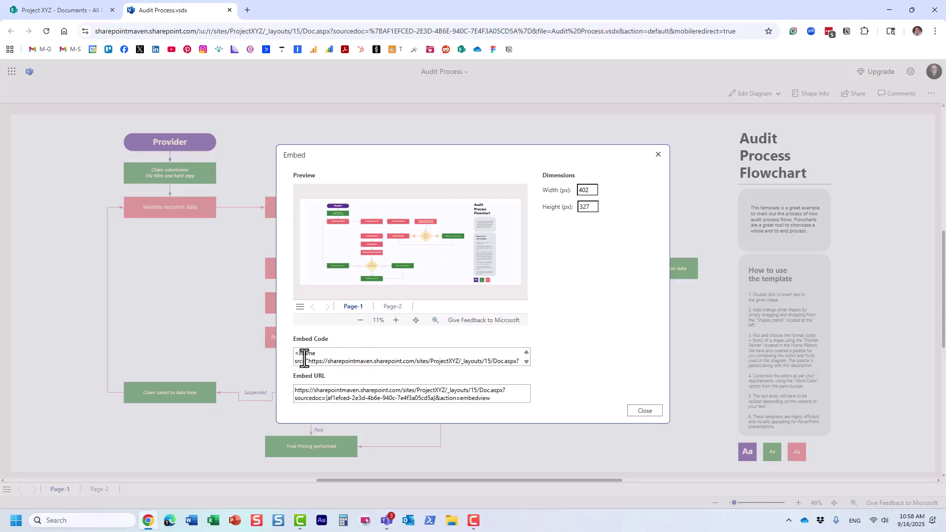
drag(294, 353, 518, 368)
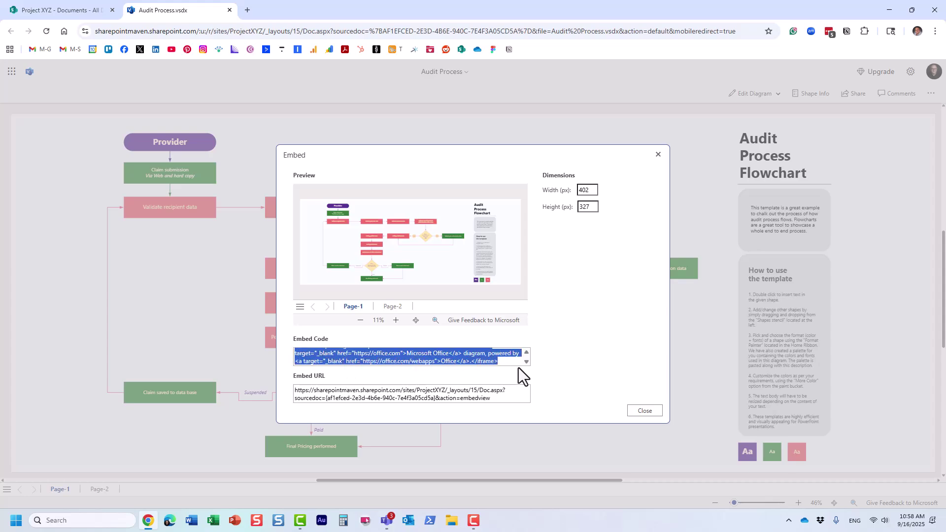
right_click(445, 358)
click(472, 371)
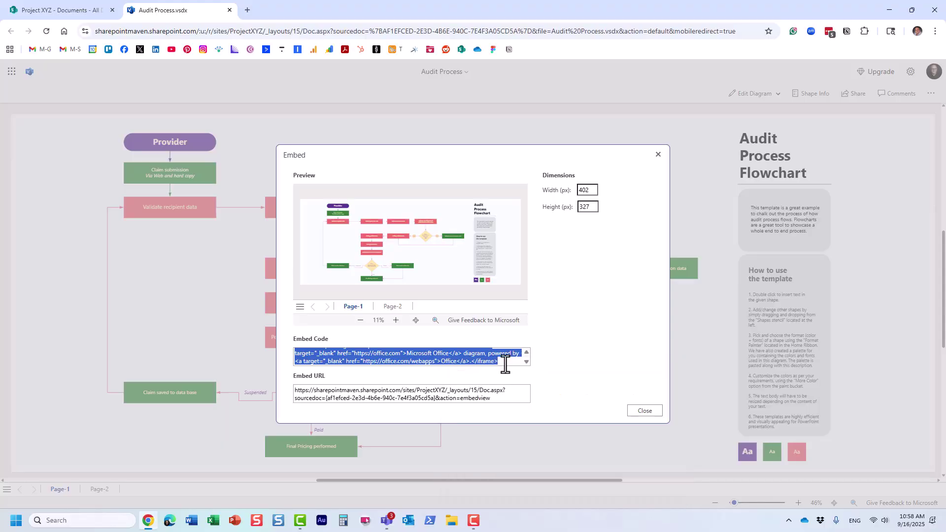
click(639, 413)
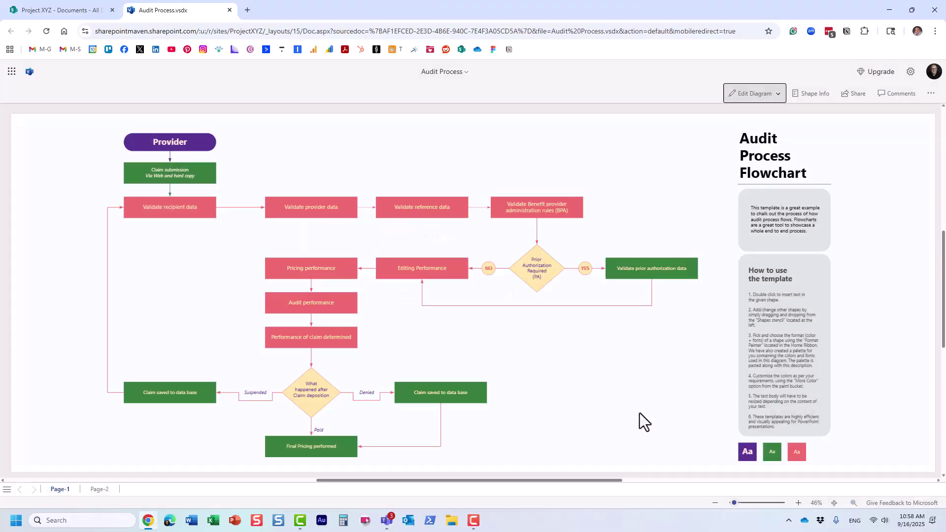
Close the Visio tab and put the Project XYZ home page in edit mode without the Toolbox.
click(230, 10)
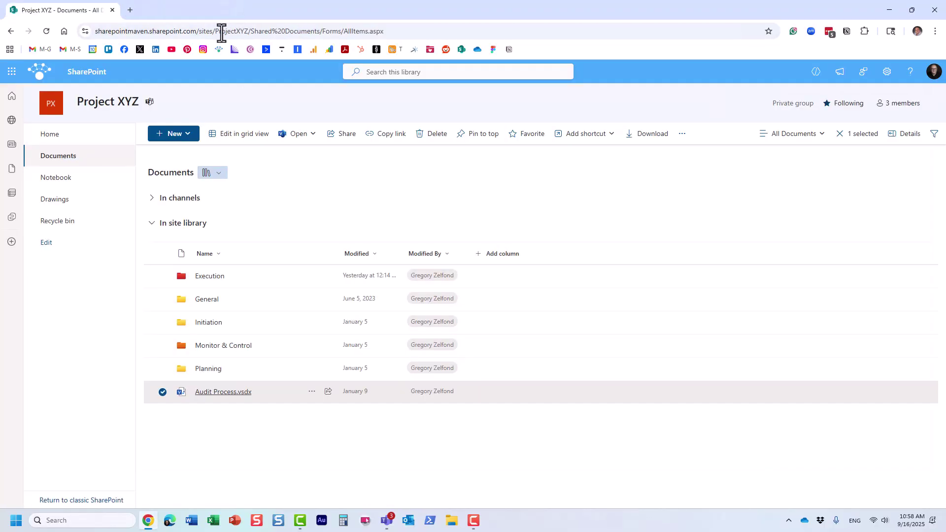
click(51, 137)
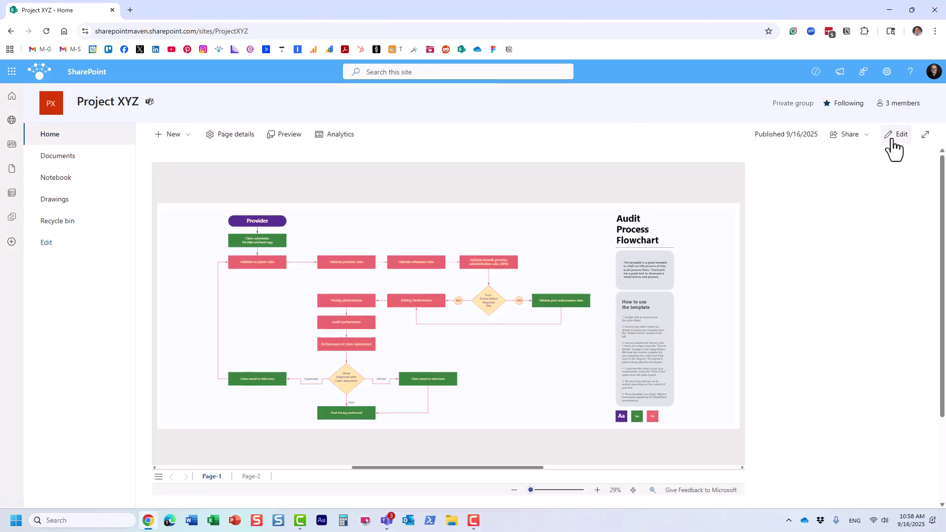
click(891, 141)
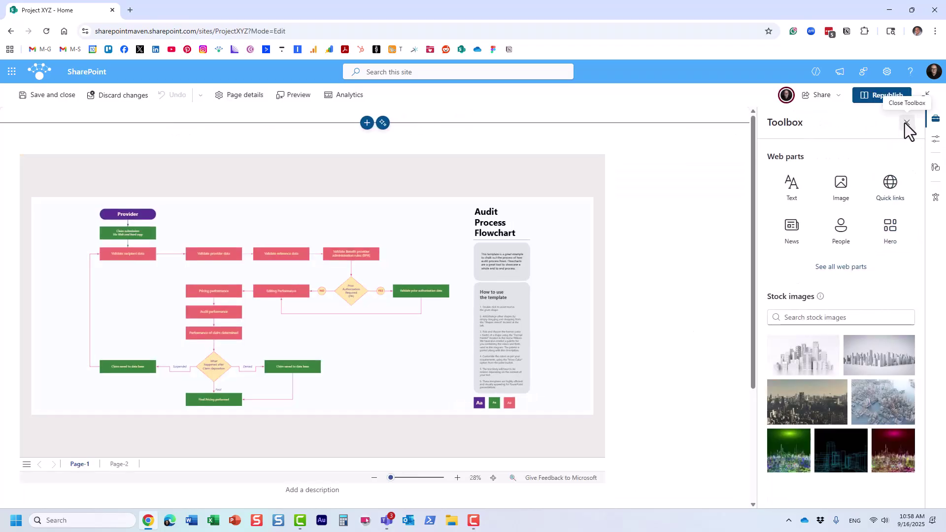
click(905, 123)
Search for the 'embed' web part in a new spot below the flowchart.
scroll(438, 414, down, 2)
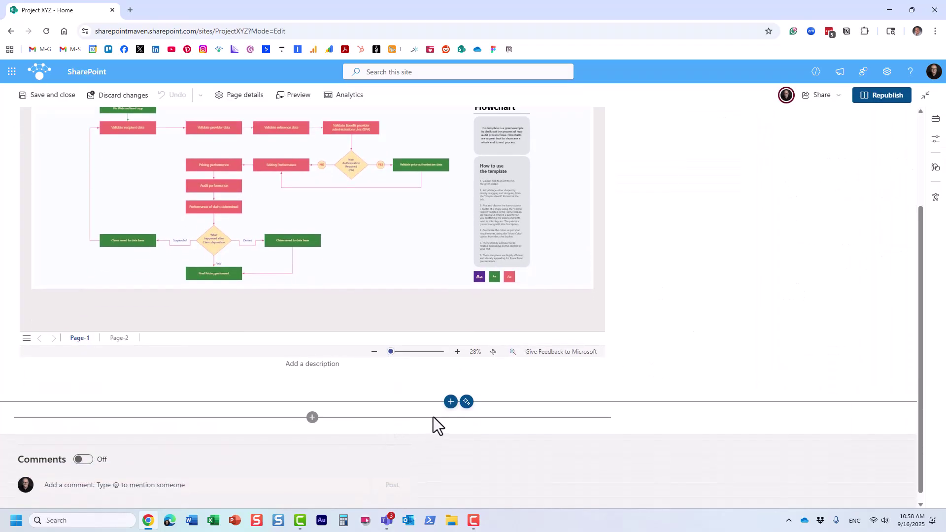
click(312, 417)
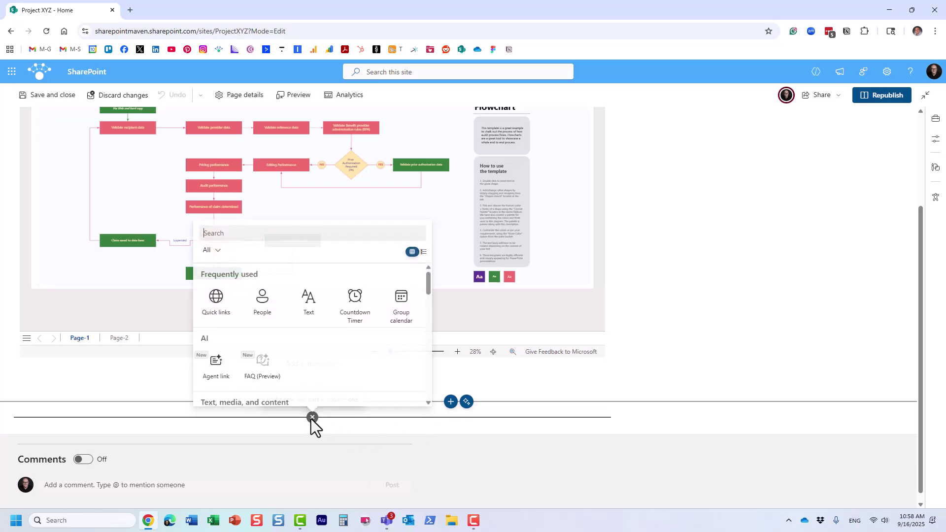
text(embed)
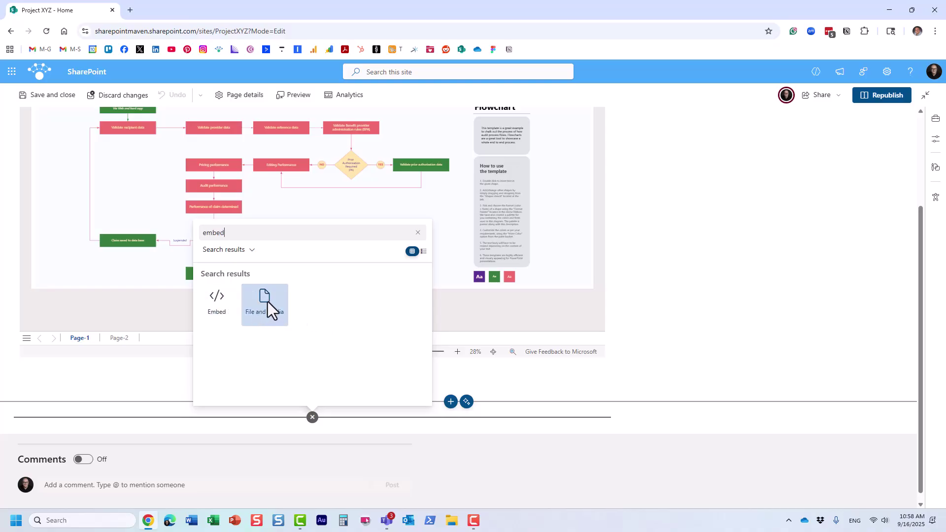
Insert an Embed web part and paste the Visio iframe code into its embed code box.
click(220, 301)
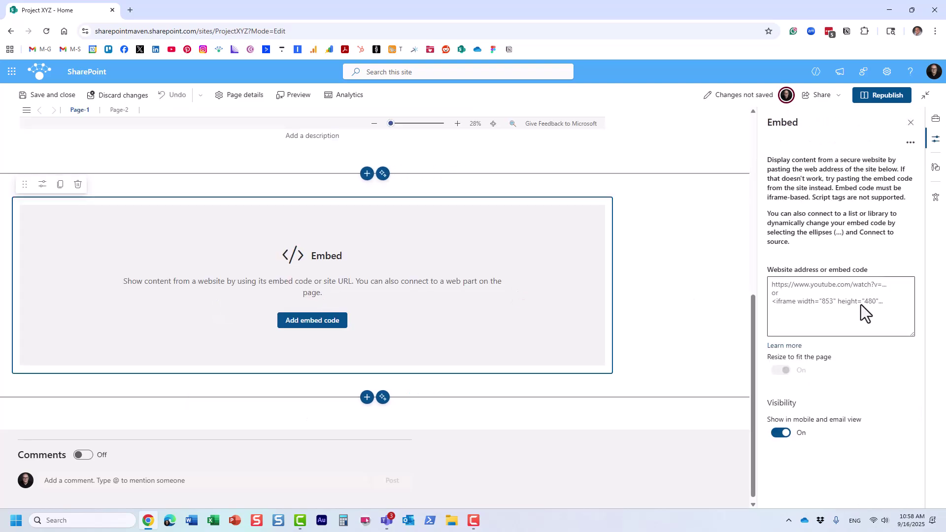
click(798, 285)
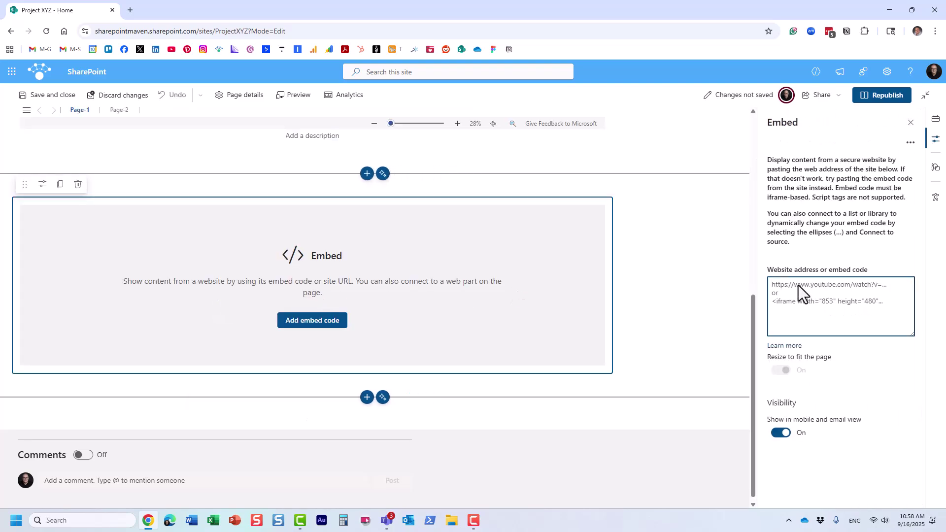
key(ctrl+v)
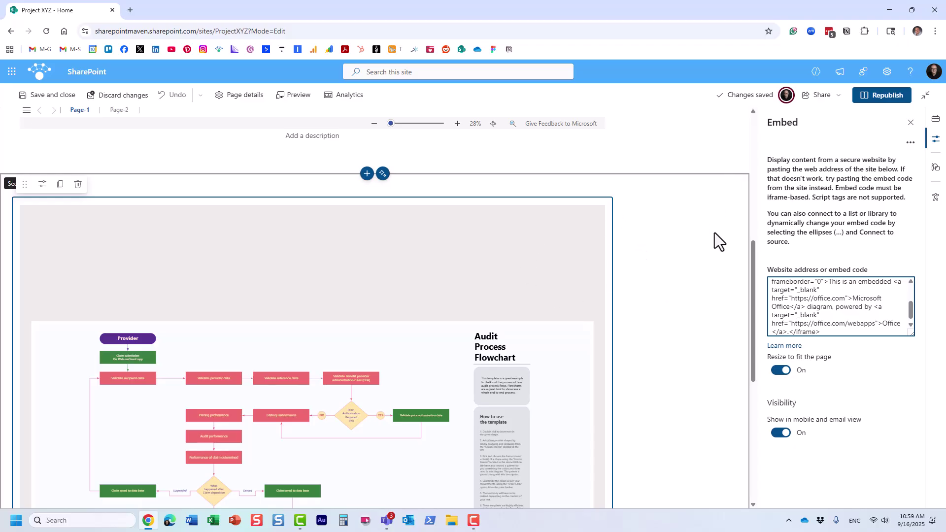
Republish the home page, check both flowchart viewers, then return to editing.
click(870, 99)
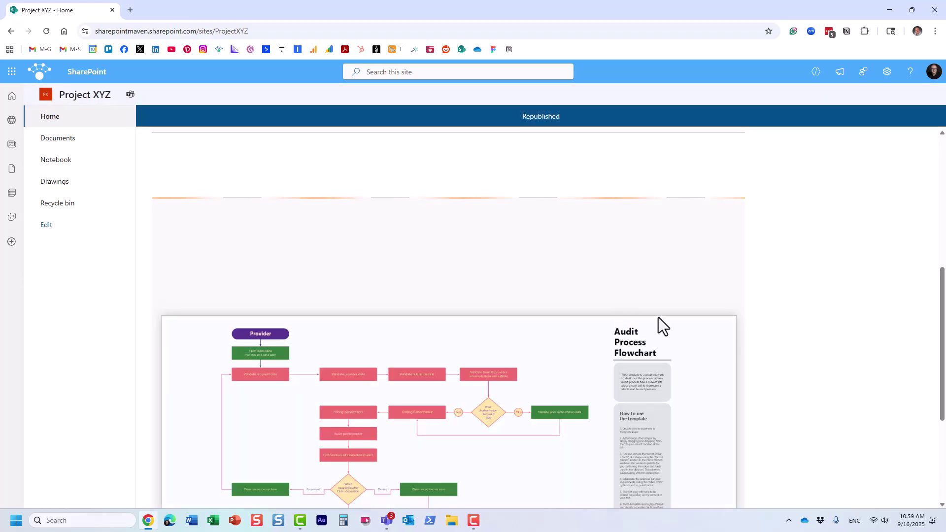
scroll(807, 339, up, 5)
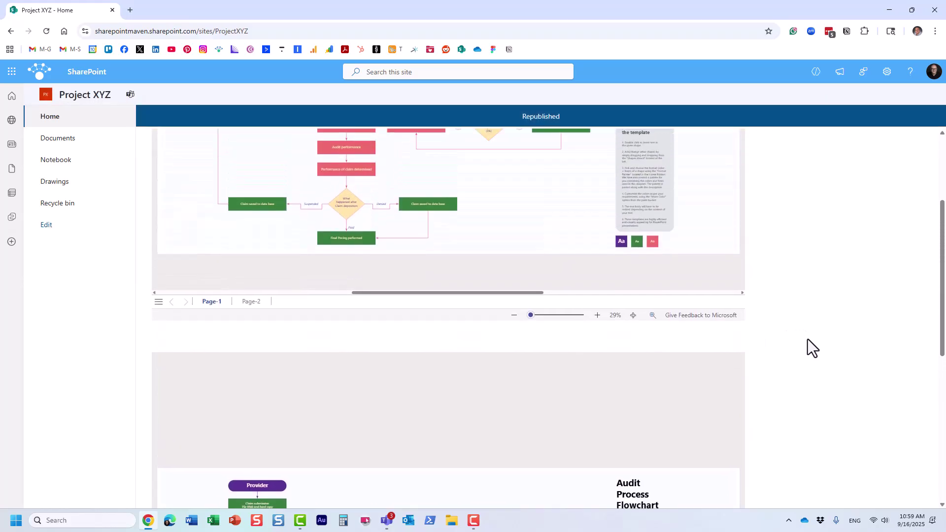
scroll(806, 338, down, 6)
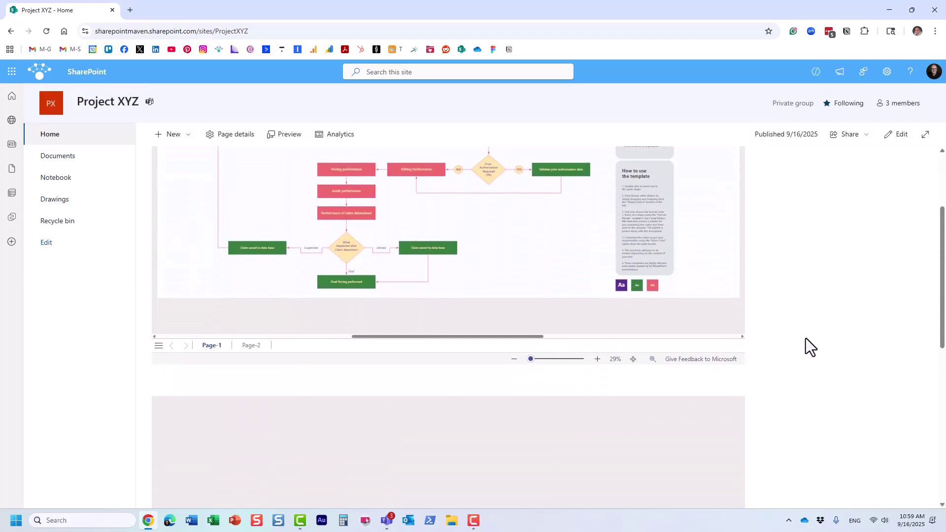
scroll(803, 338, down, 3)
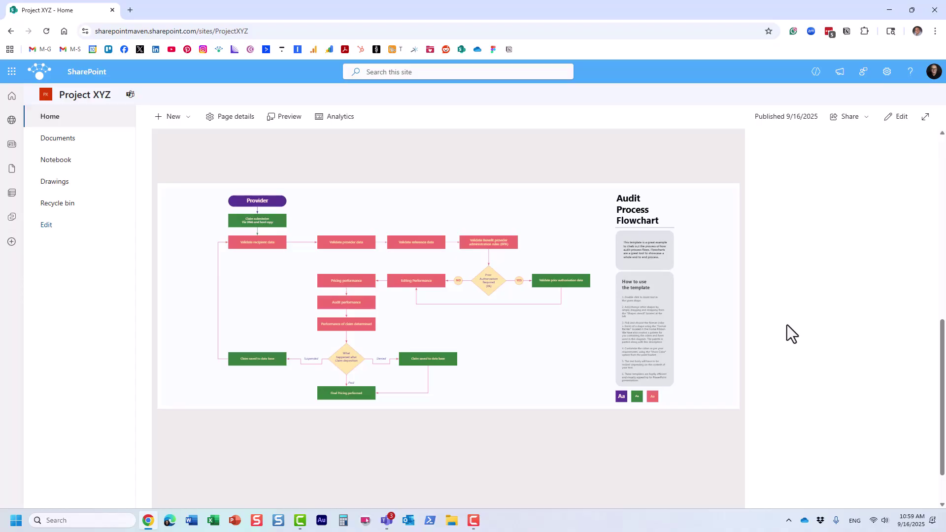
scroll(787, 325, up, 3)
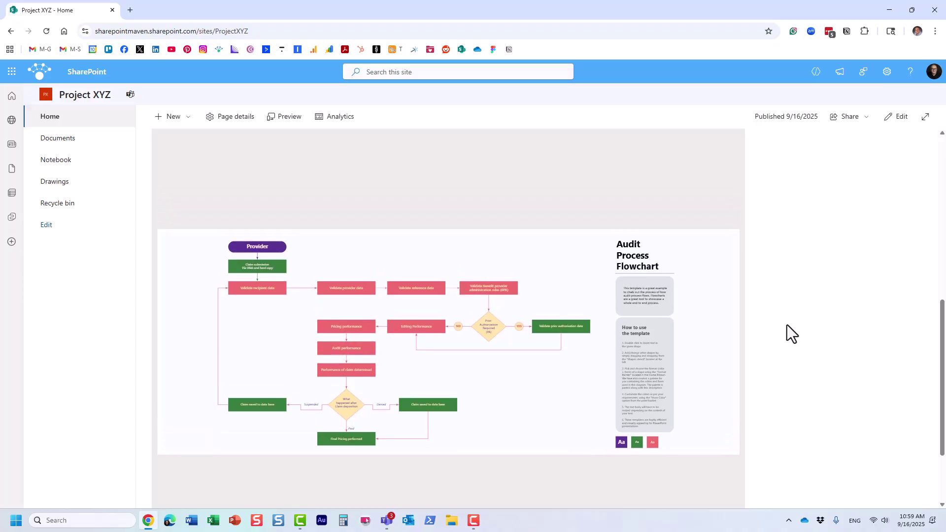
scroll(787, 324, up, 5)
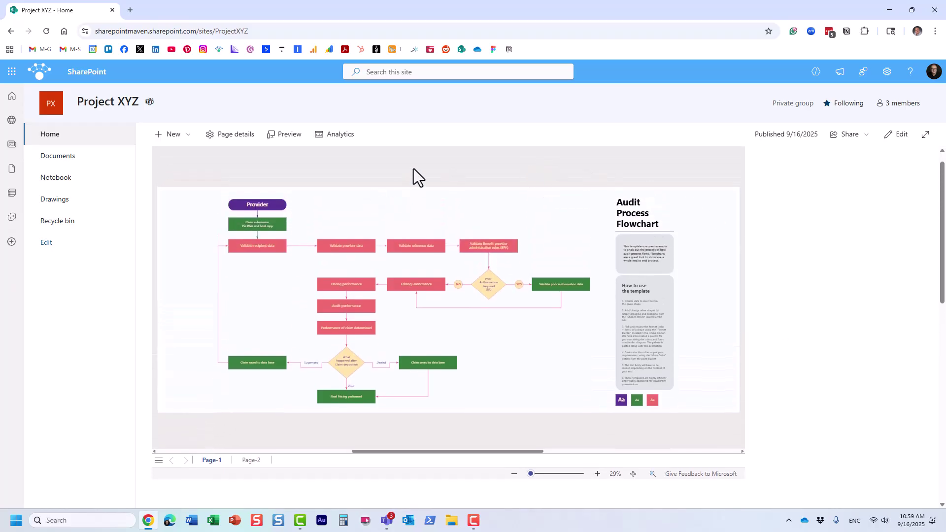
scroll(498, 315, down, 5)
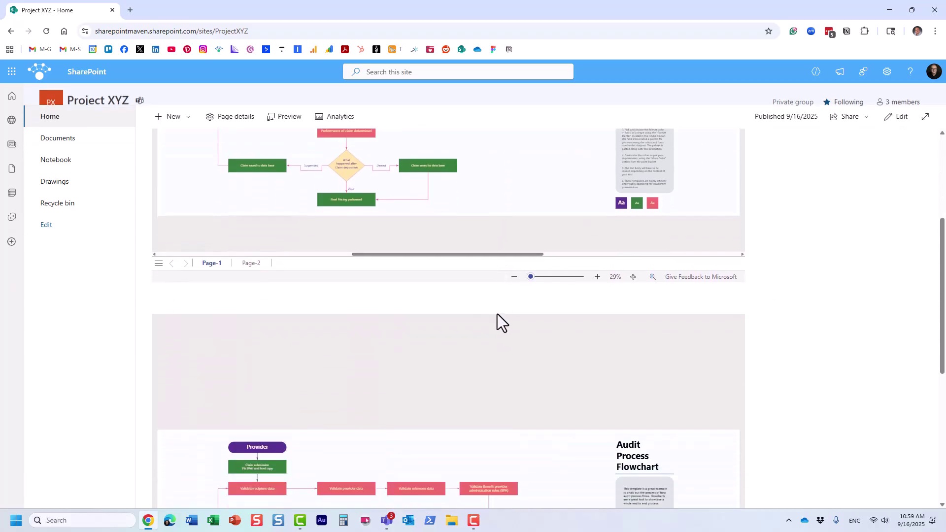
scroll(499, 325, down, 1)
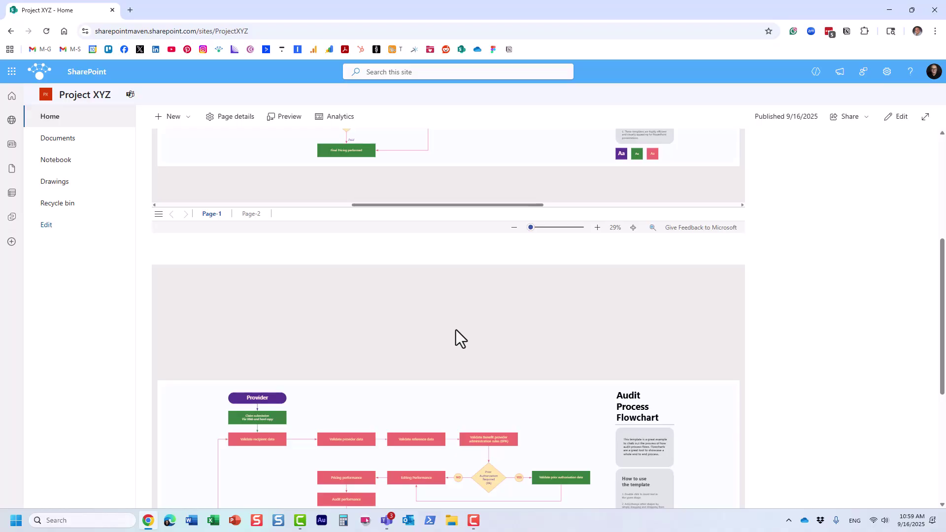
scroll(456, 329, up, 5)
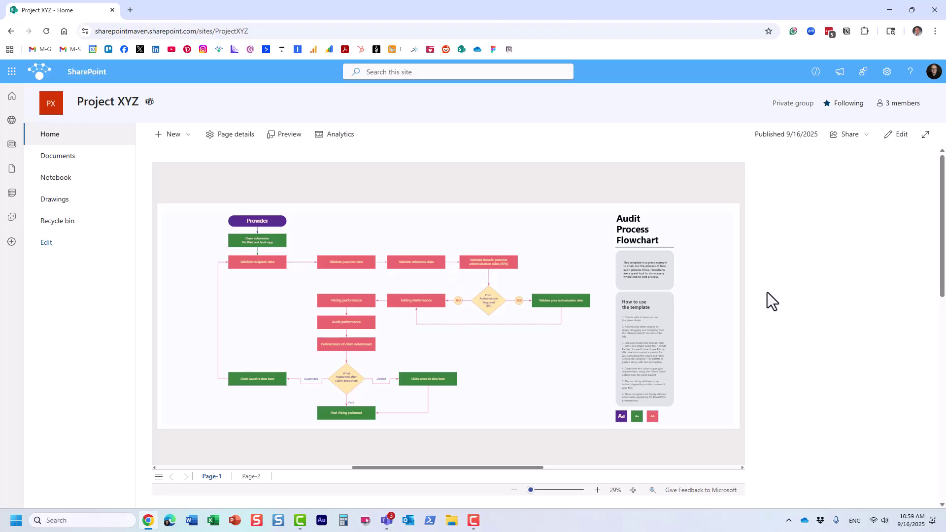
click(897, 135)
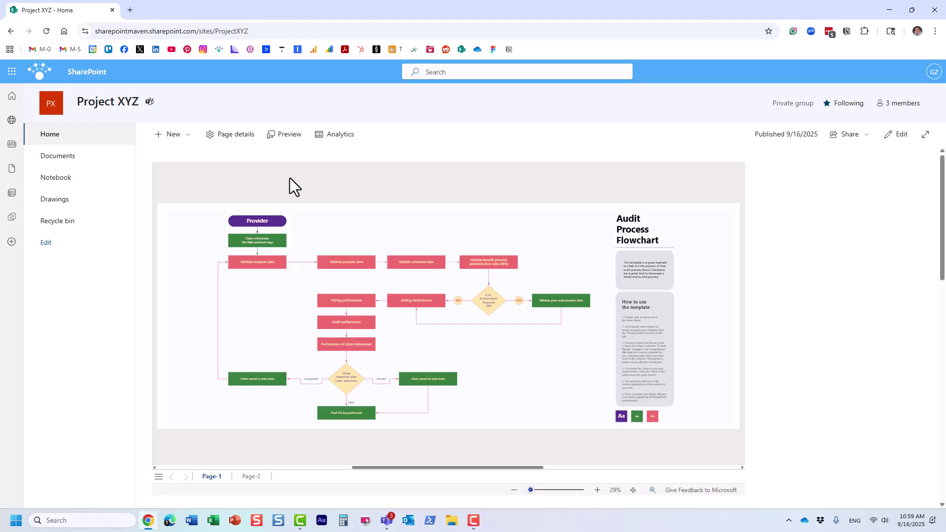
Enter edit mode without the Toolbox, then review and close the File and Media web part's properties.
click(899, 138)
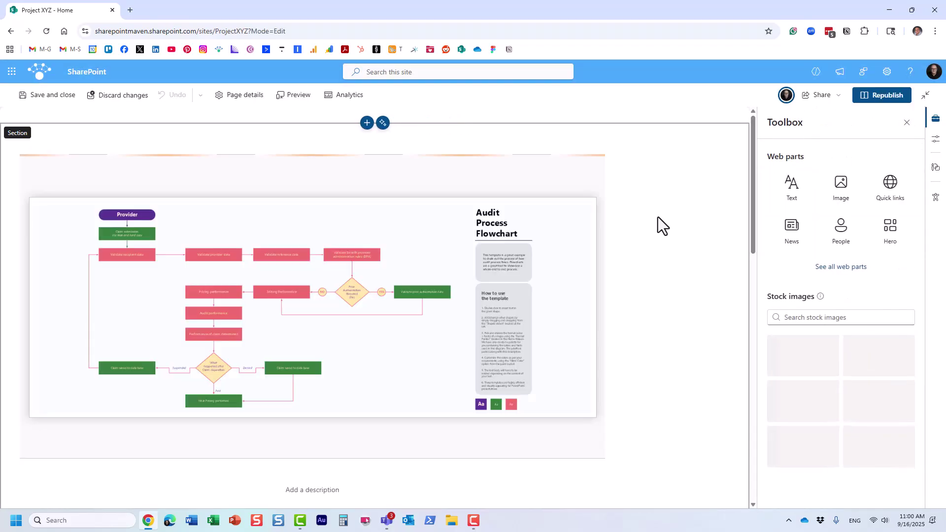
click(906, 123)
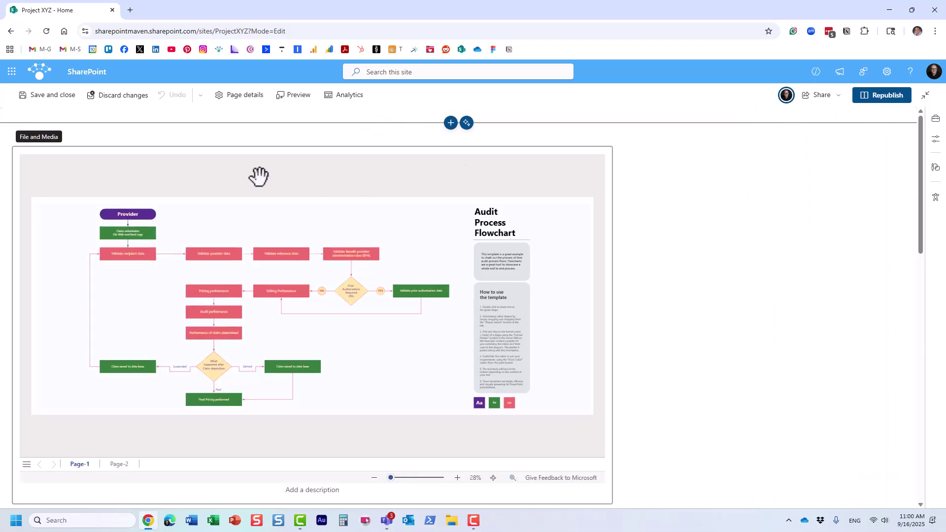
click(125, 160)
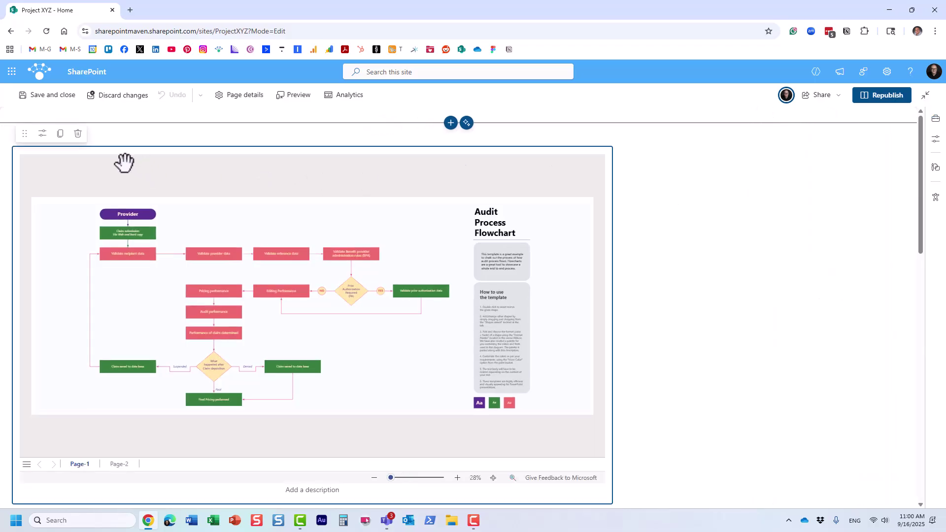
click(42, 133)
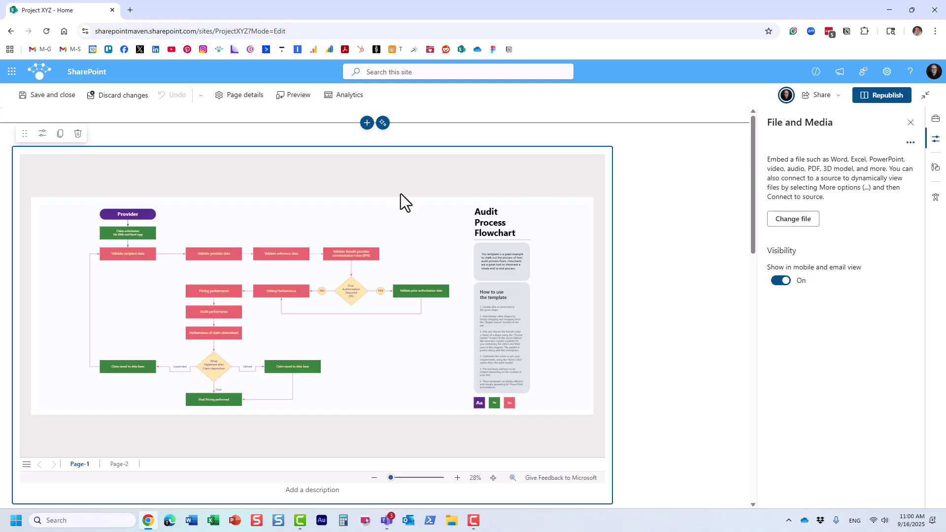
click(910, 123)
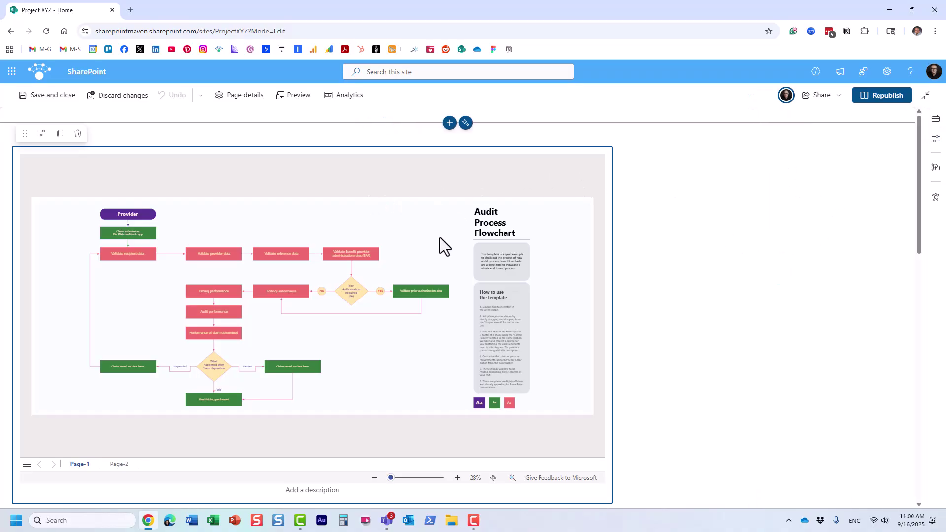
Open the lower flowchart embed's properties with Resize to fit the page on, and enlarge the code box.
scroll(660, 377, down, 6)
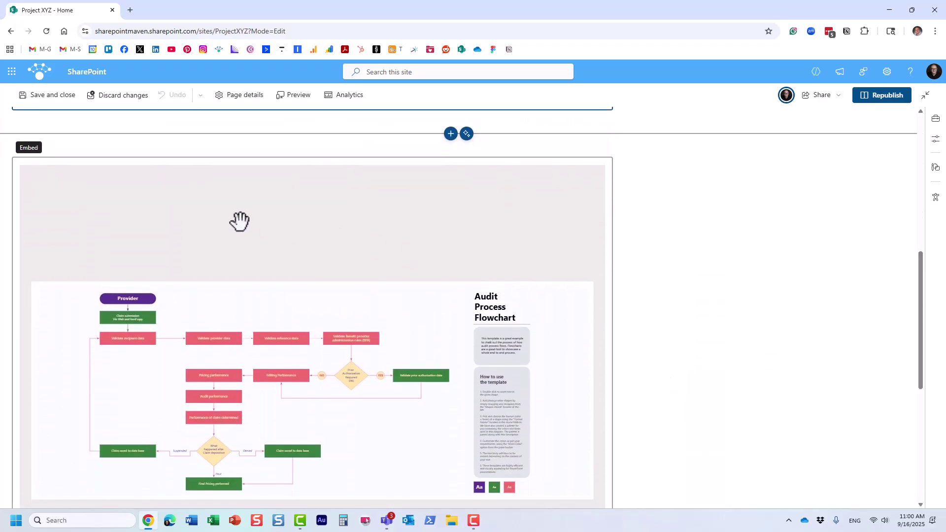
click(241, 224)
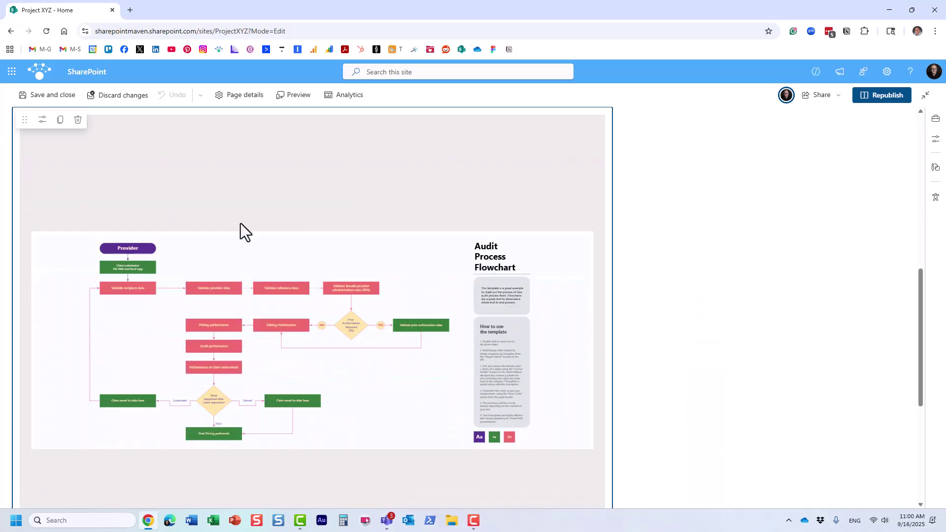
click(42, 121)
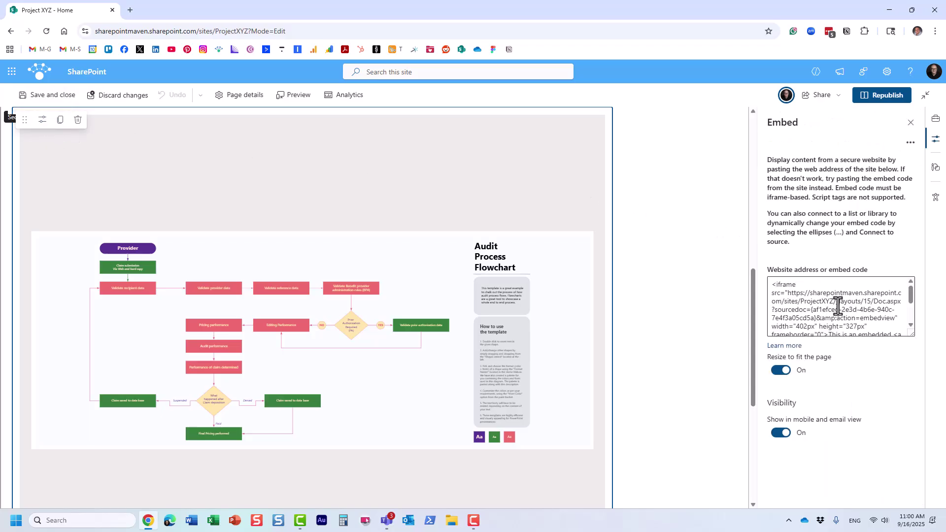
click(781, 370)
click(781, 371)
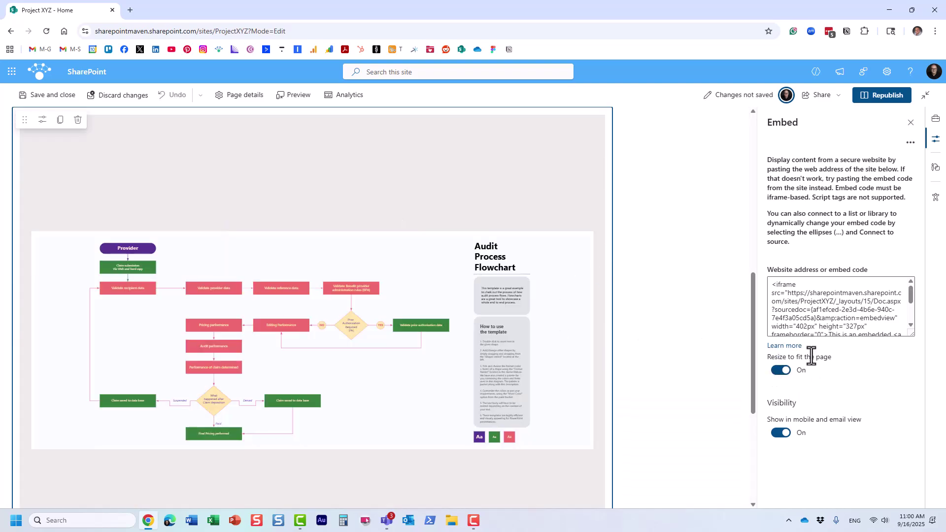
drag(910, 334, 913, 377)
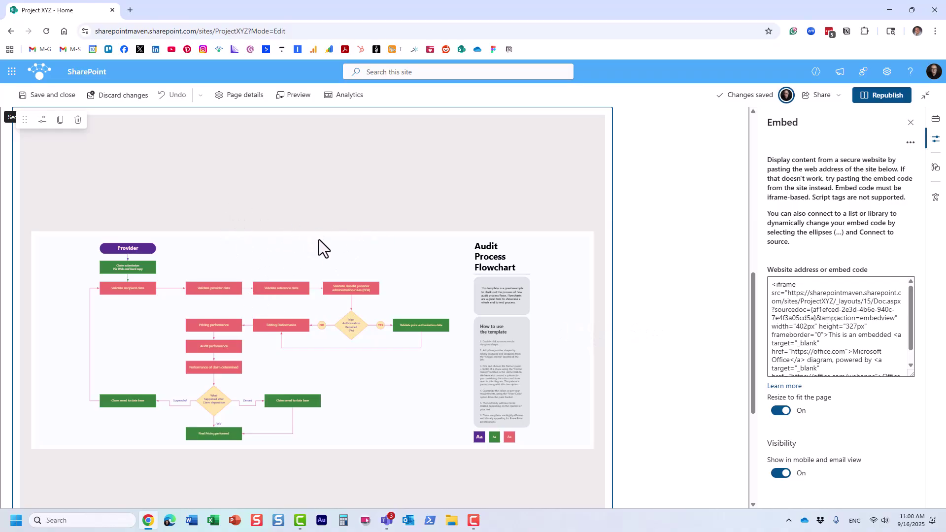
Change the iframe width in the embed code from 402 to 100px.
click(804, 328)
key(BackSpace)
key(BackSpace)
key(BackSpace)
text(100)
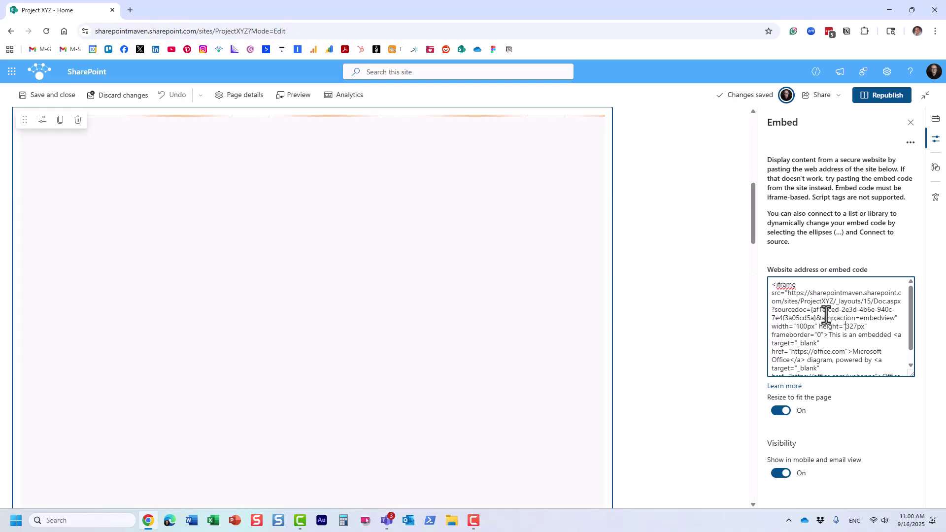
Set the iframe height in the embed code to 50px.
key(BackSpace)
text(100)
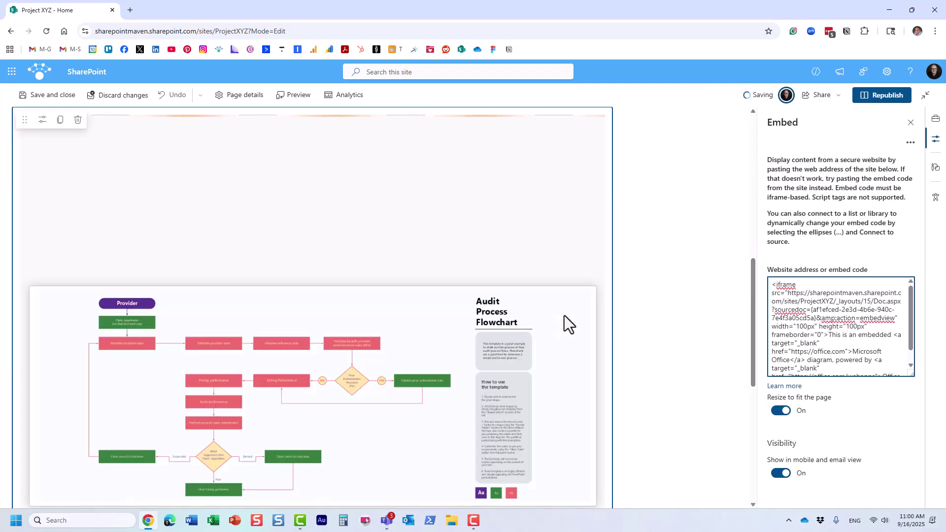
scroll(657, 353, down, 3)
scroll(657, 352, down, 3)
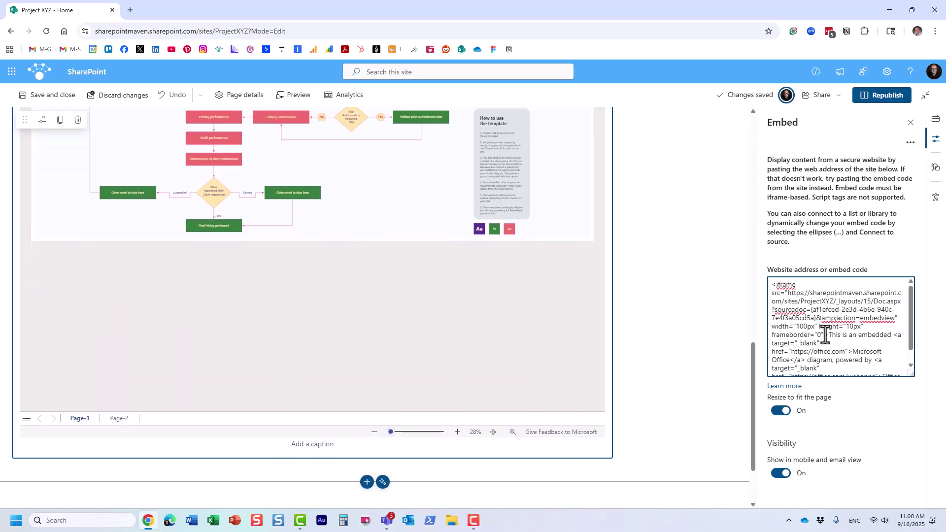
key(BackSpace)
key(BackSpace)
text(50)
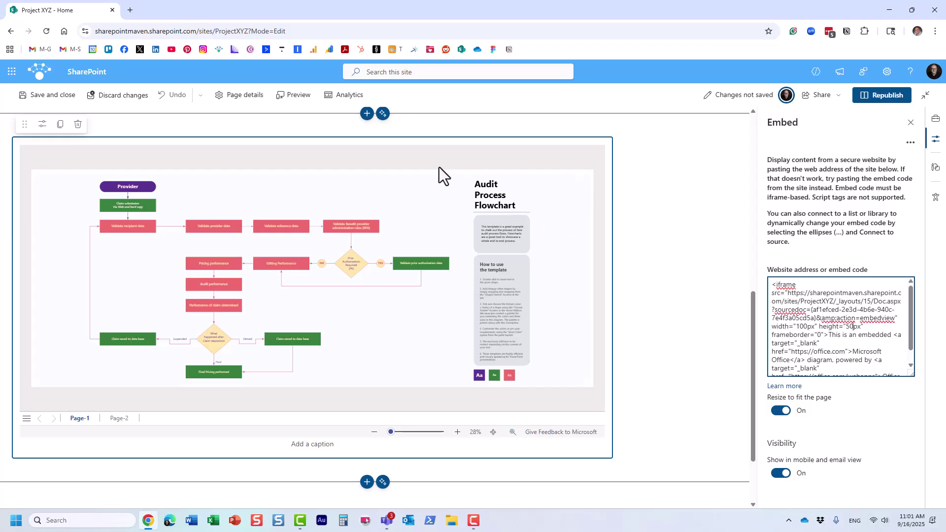
scroll(478, 234, up, 3)
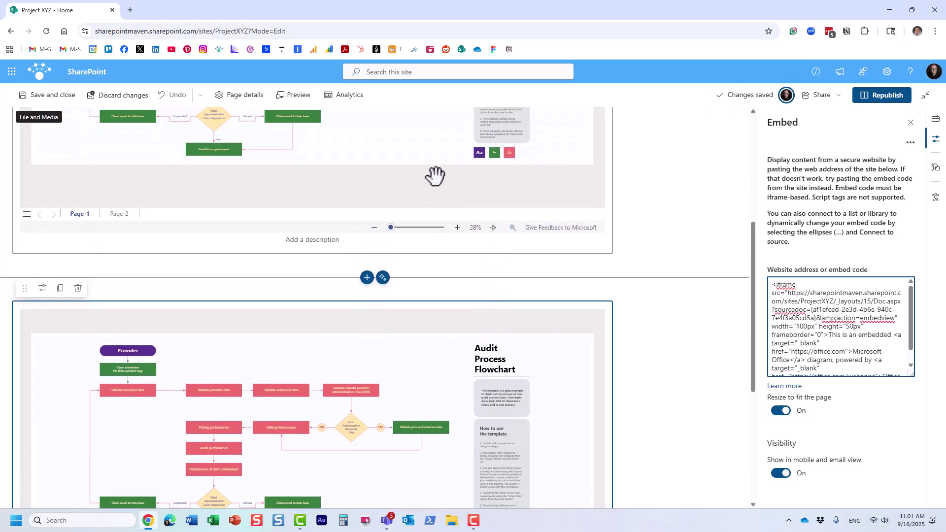
scroll(538, 326, down, 1)
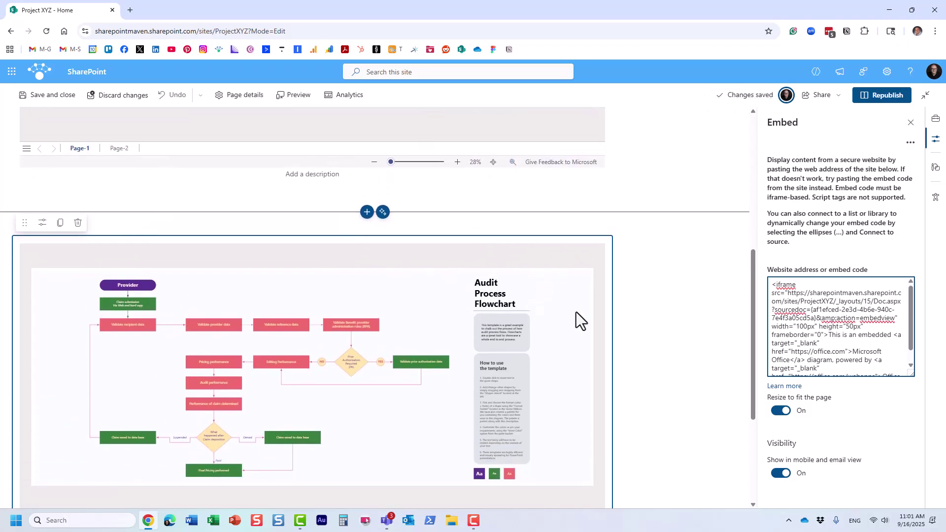
scroll(573, 312, down, 1)
scroll(571, 309, down, 1)
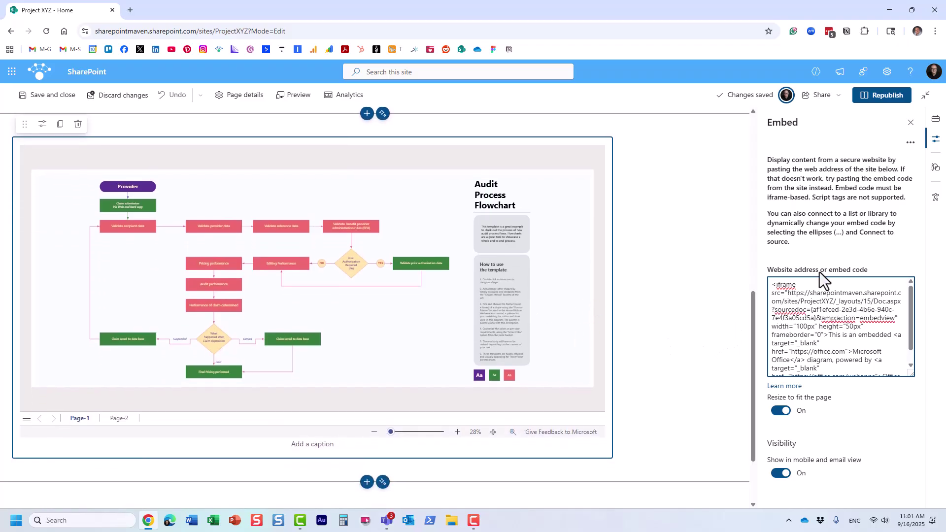
drag(846, 328, 856, 327)
text(50)
Republish the Project XYZ home page and check both Audit Process flowchart embeds.
click(880, 97)
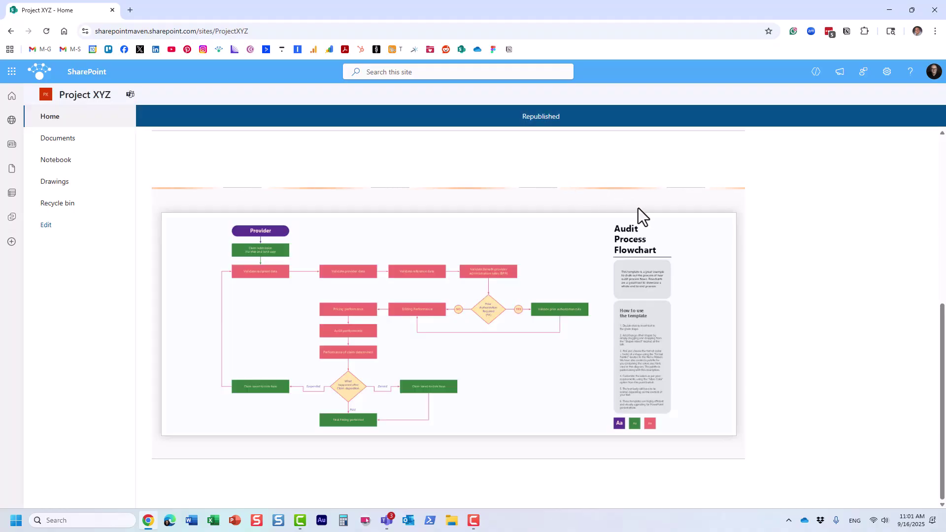
scroll(637, 208, up, 3)
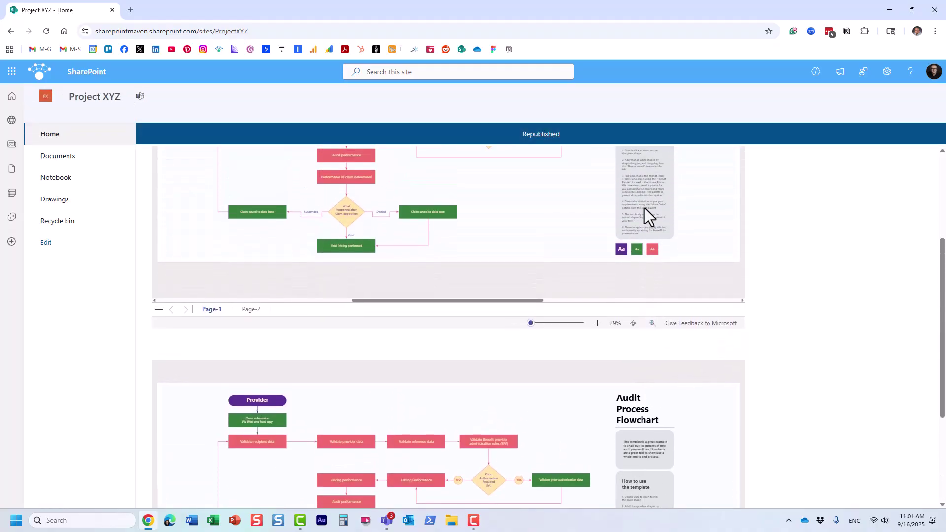
scroll(548, 244, down, 2)
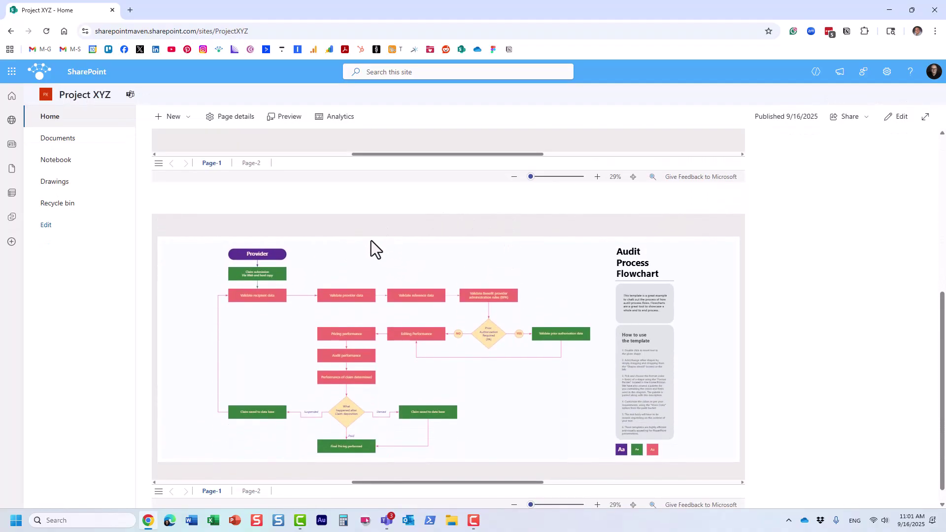
scroll(546, 247, up, 2)
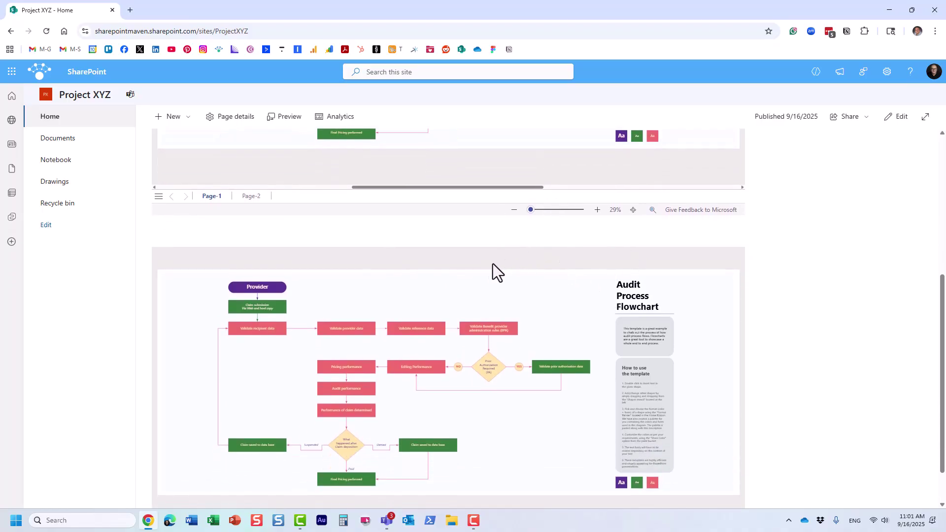
scroll(500, 266, down, 1)
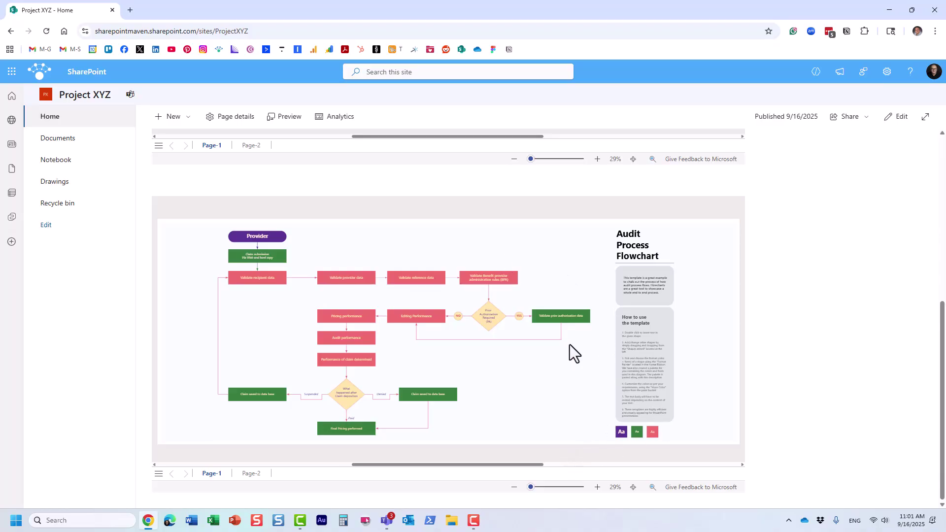
scroll(570, 345, up, 3)
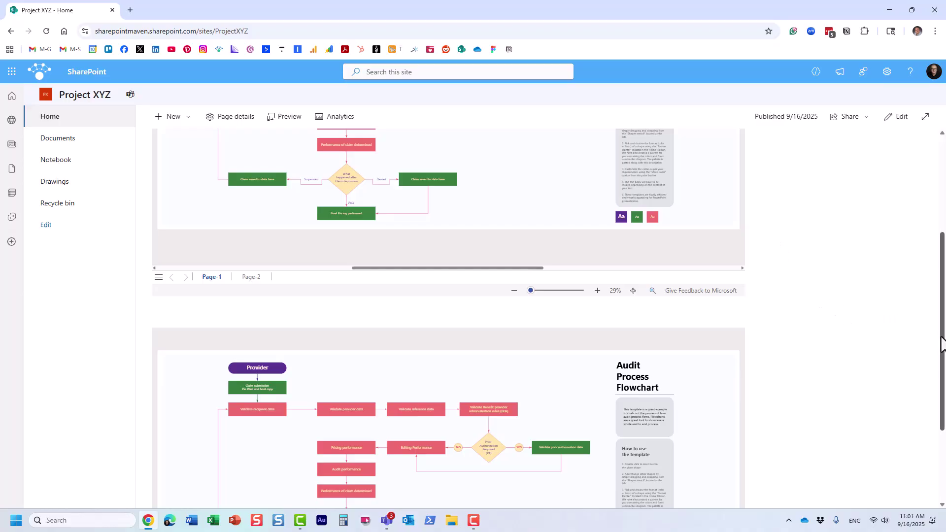
drag(940, 340, 910, 176)
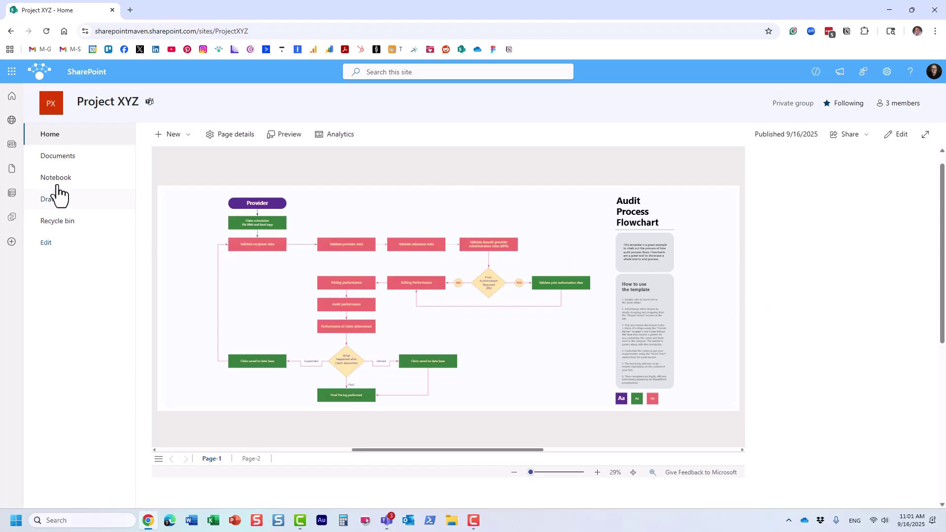
Open Audit Process.vsdx in Visio for the web, view Edit Diagram options, then return to Documents.
click(56, 159)
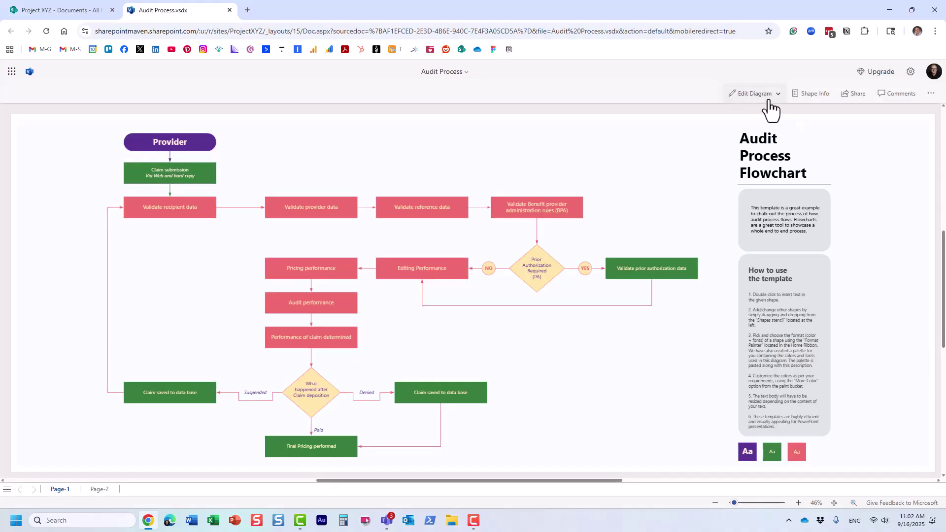
click(763, 104)
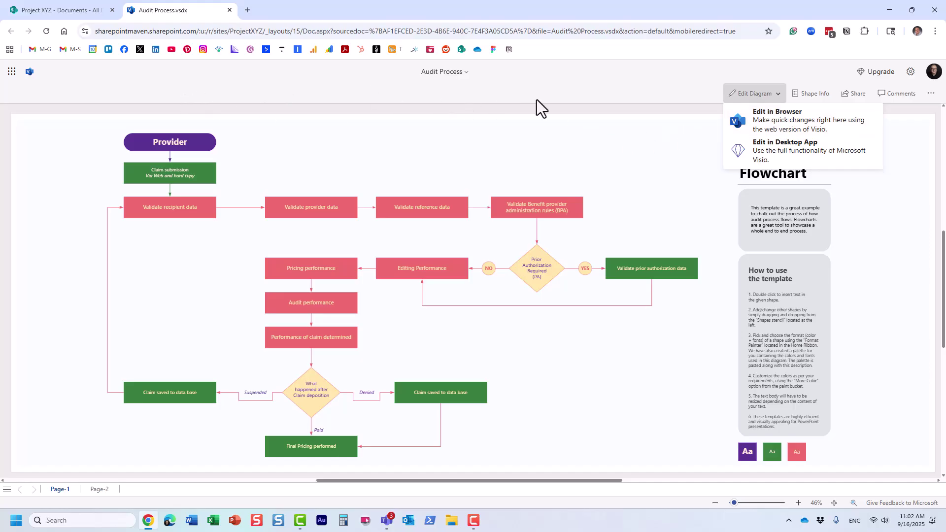
click(51, 10)
Go to the Project XYZ site home page from the left navigation.
click(47, 135)
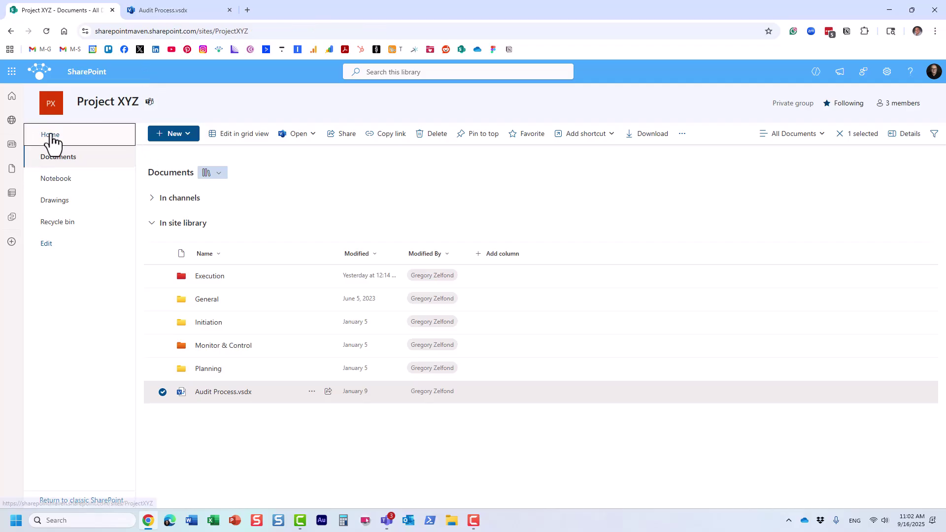